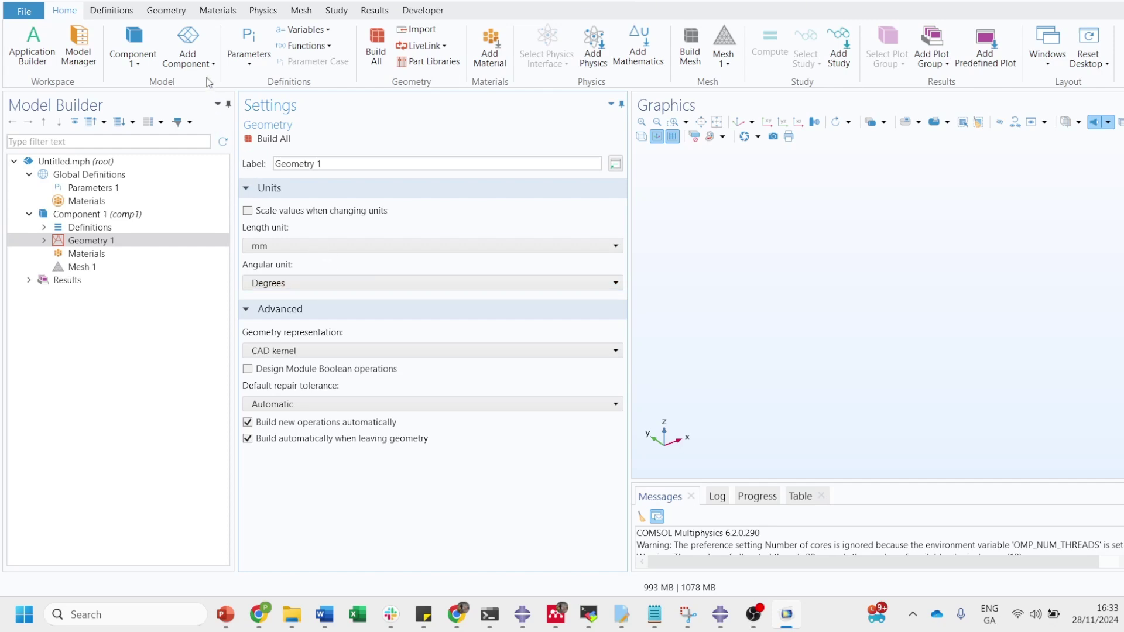
Add a new 2D component and set Geometry 2's length unit to mm.
click(202, 55)
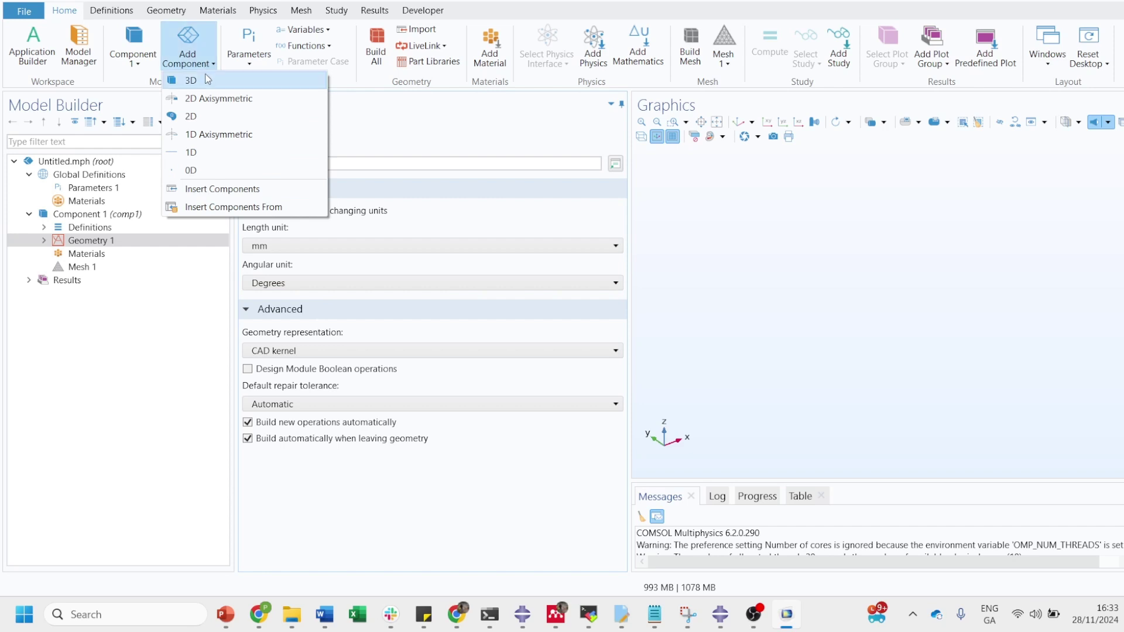
click(197, 120)
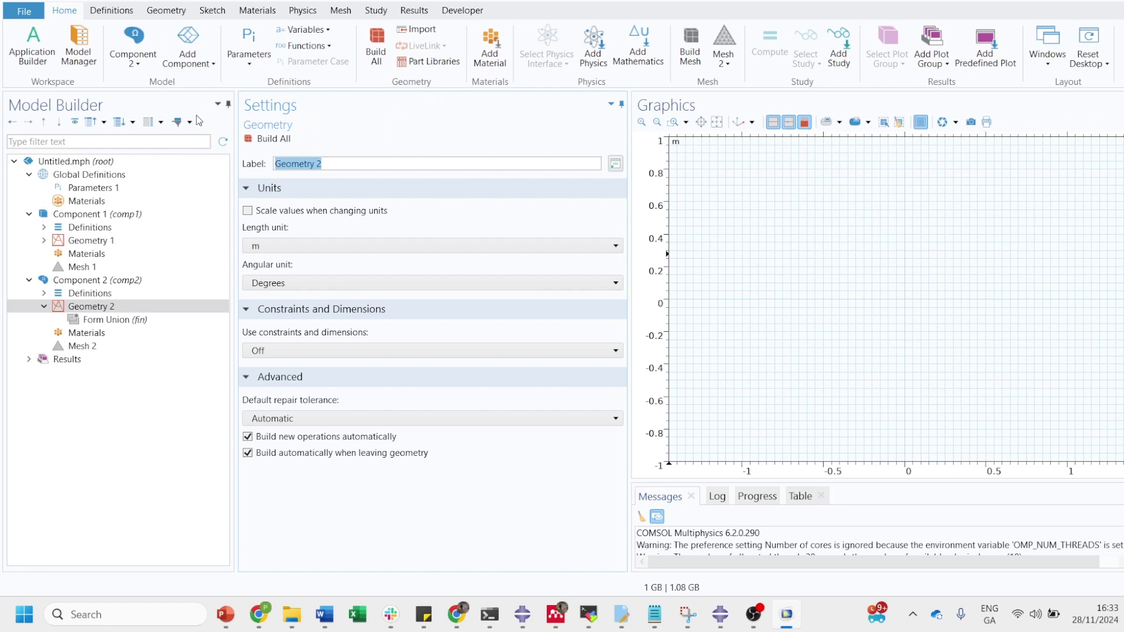
click(326, 245)
click(288, 292)
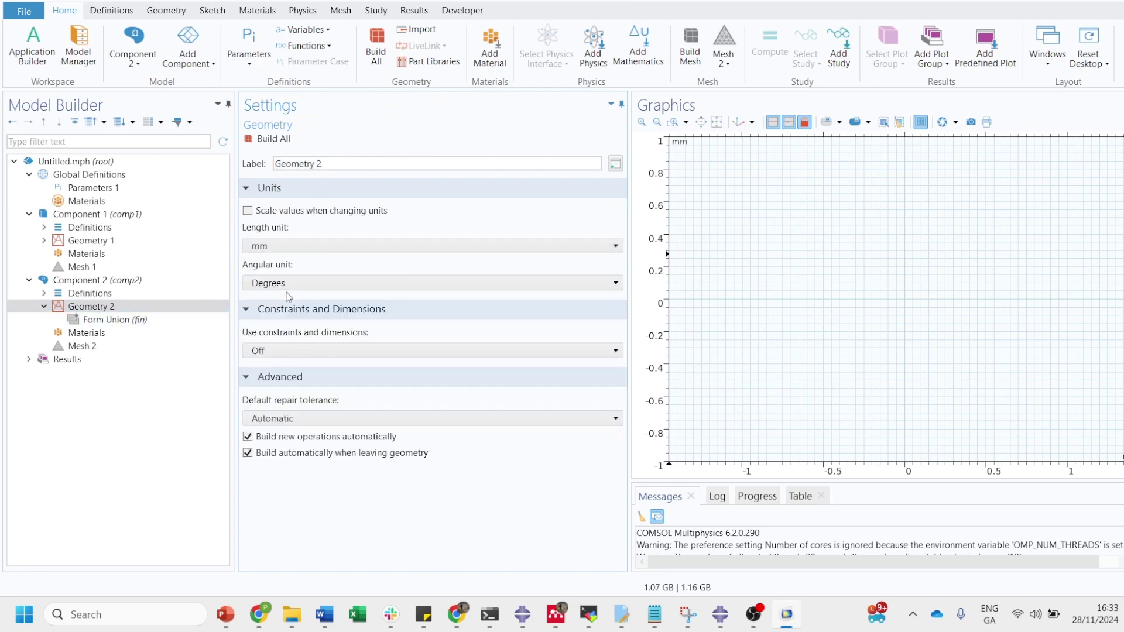
click(117, 306)
right_click(119, 305)
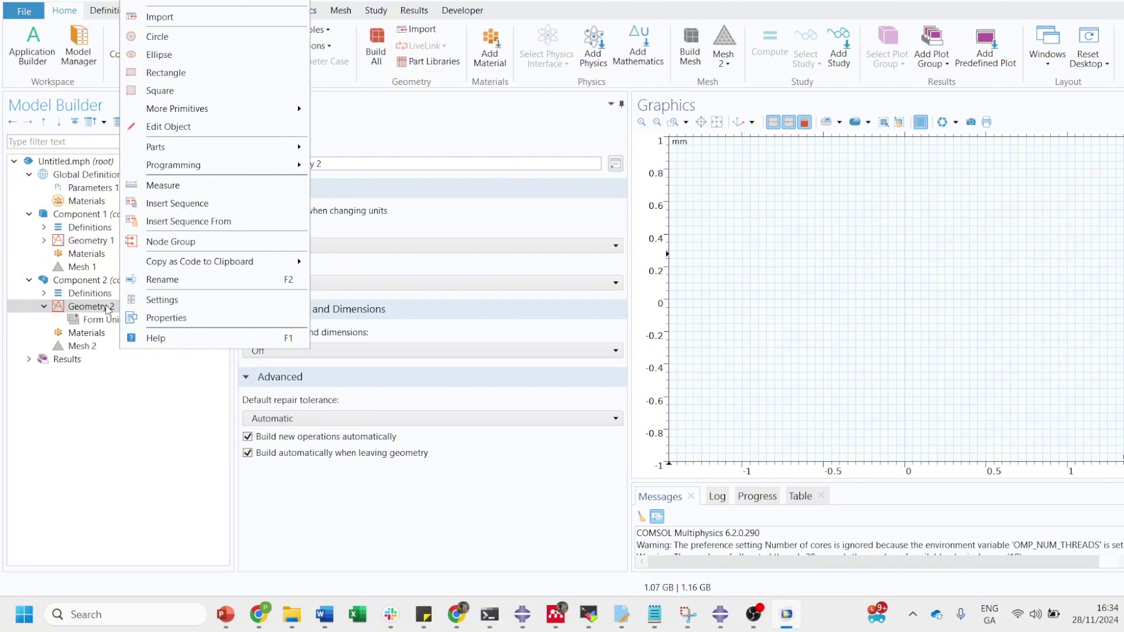
Draw Polygon 1 as a closed triangle with corners (0, 0.7), (0.8, 0.7) and (0, -0.8) mm.
click(107, 309)
click(212, 10)
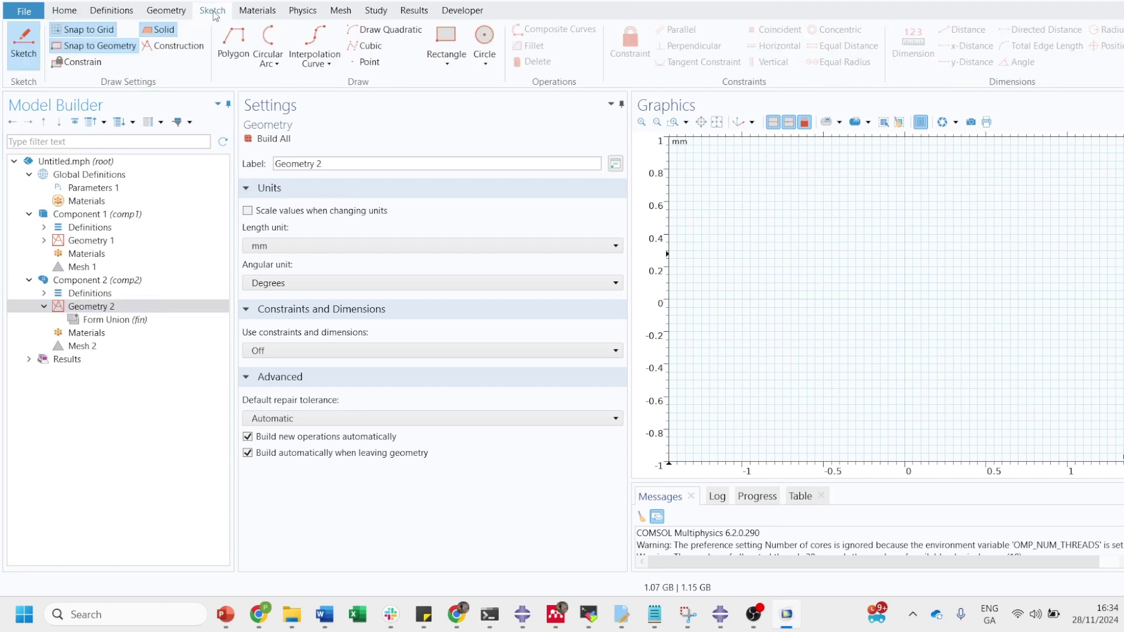
click(244, 44)
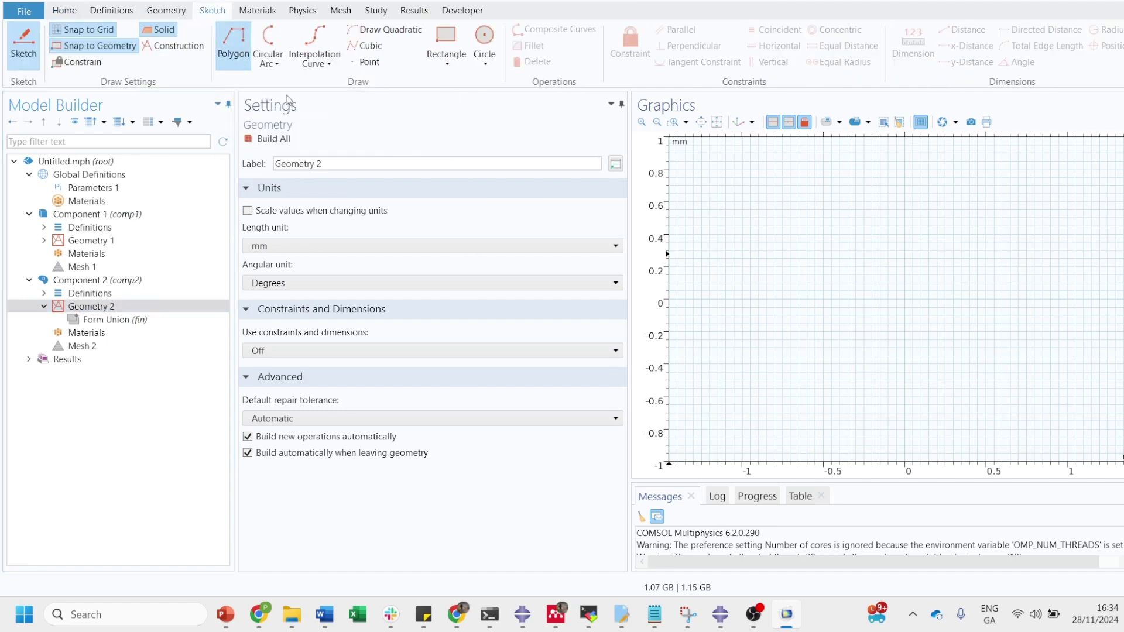
click(905, 187)
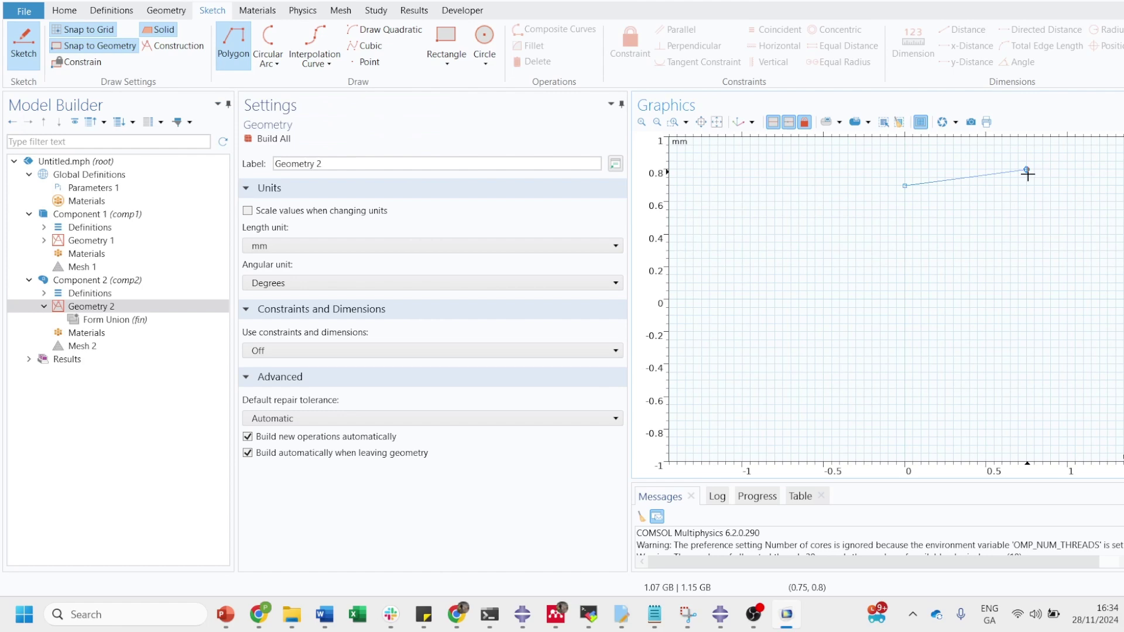
click(1035, 185)
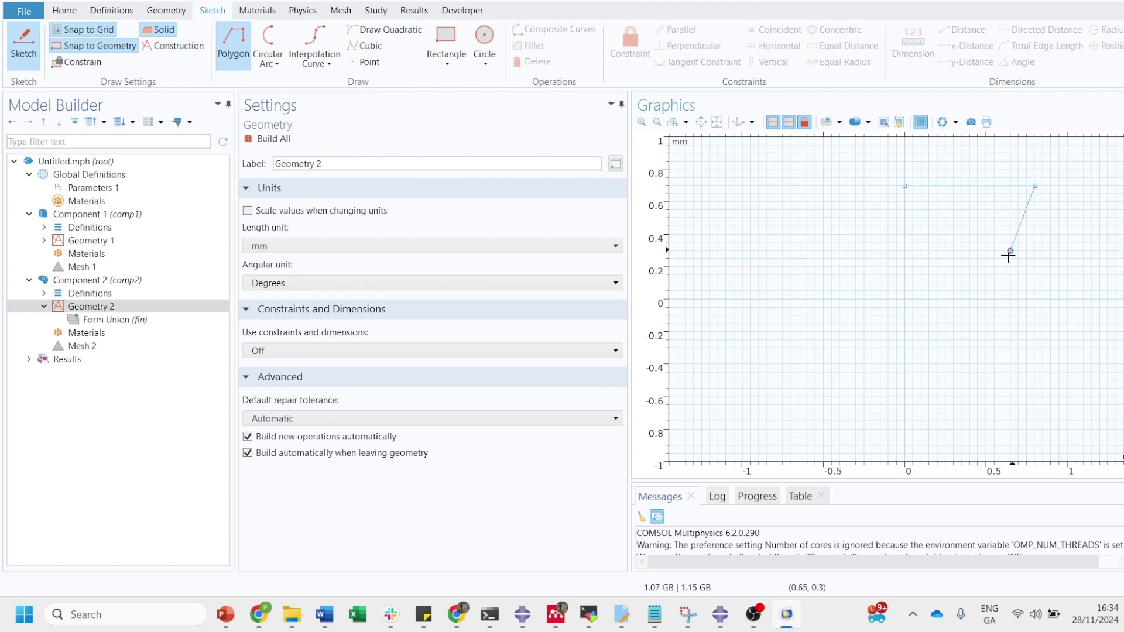
click(905, 432)
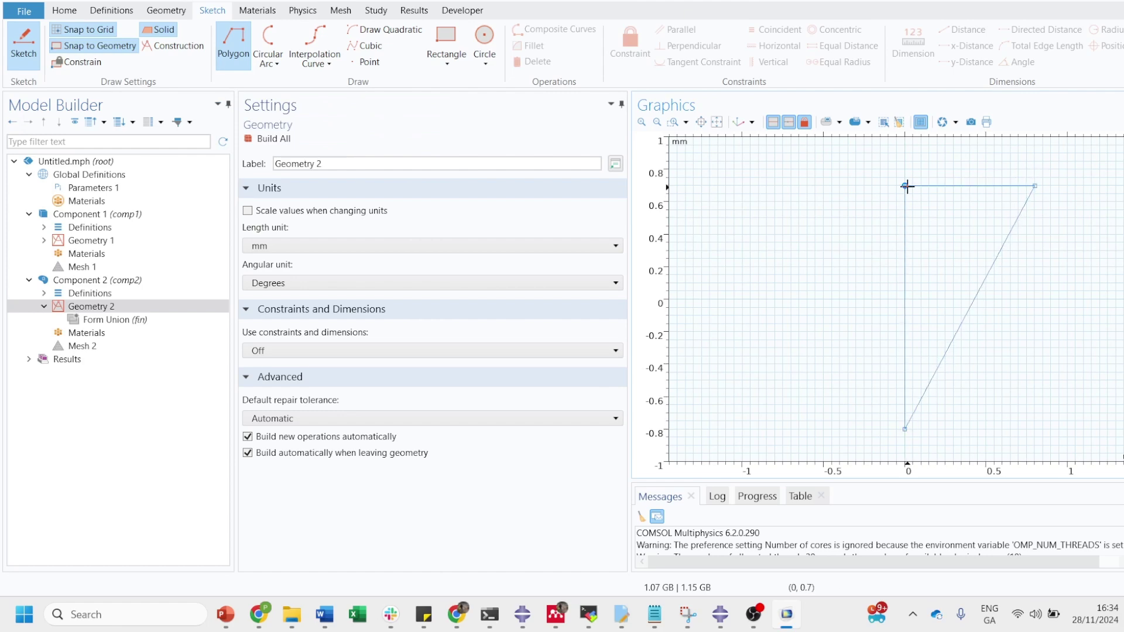
key(Escape)
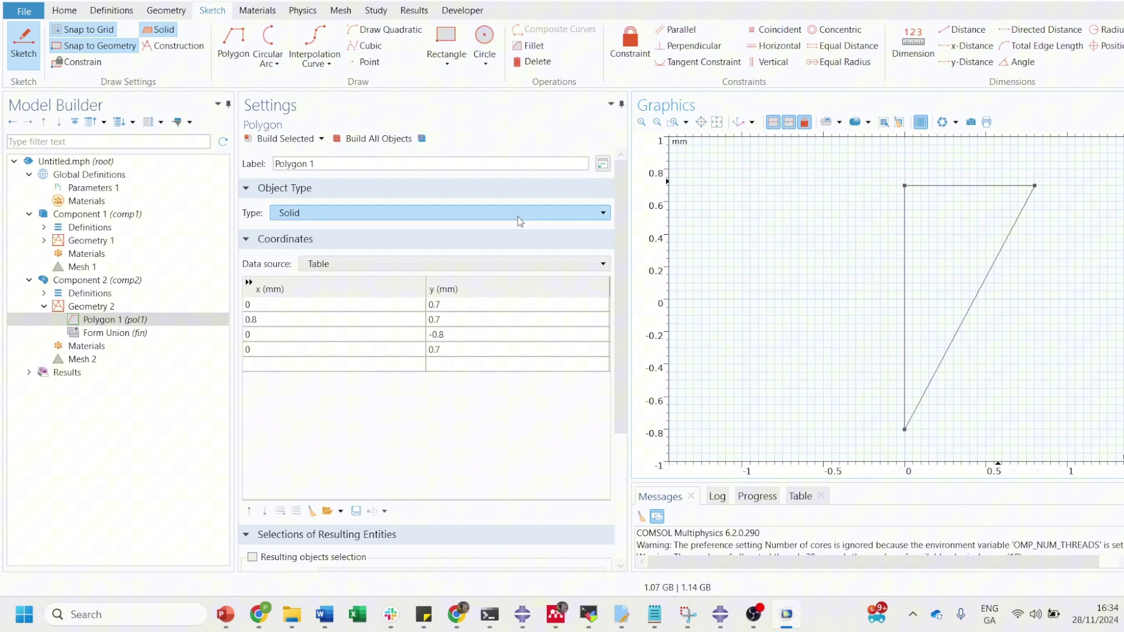
Add Work Plane 1 to Geometry 1 on the yz-plane and orbit the view around it.
click(91, 241)
right_click(101, 248)
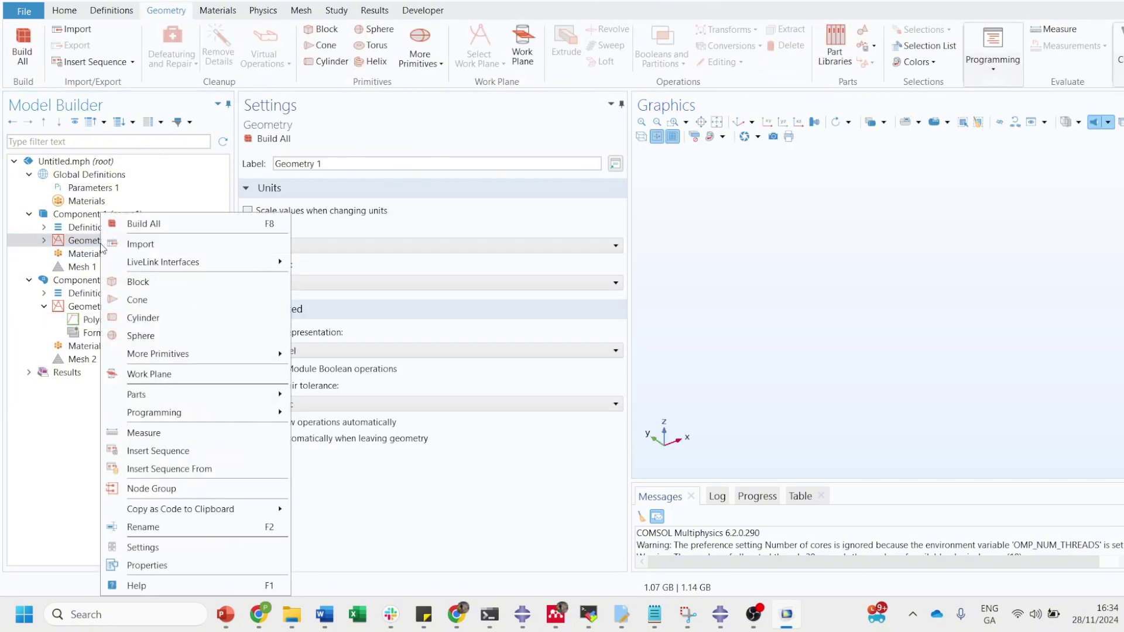
click(174, 381)
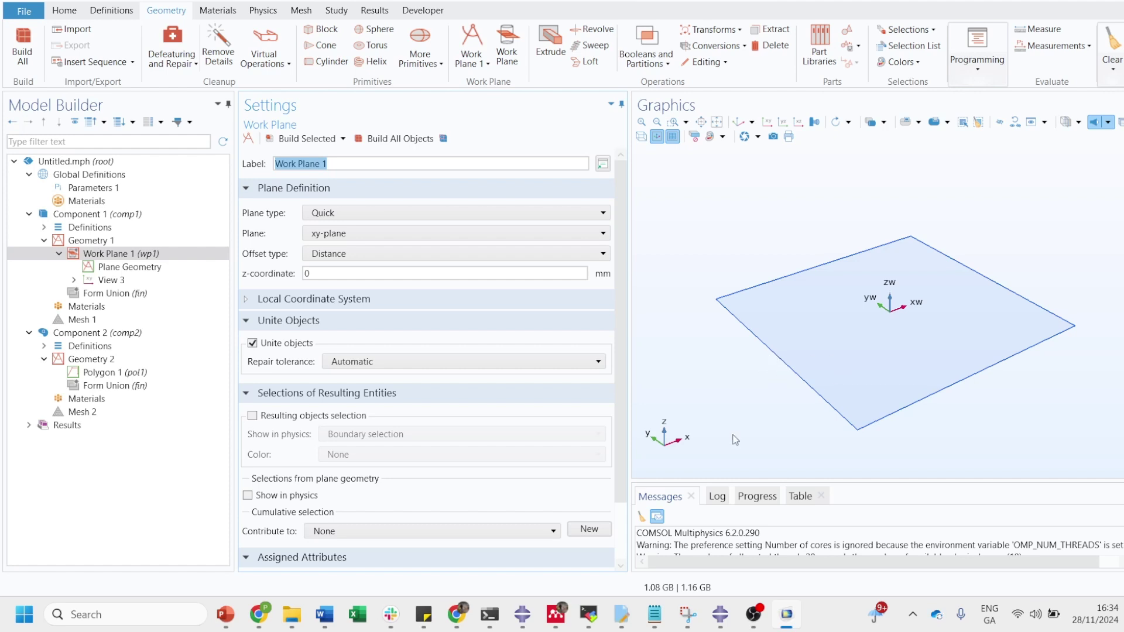
click(371, 234)
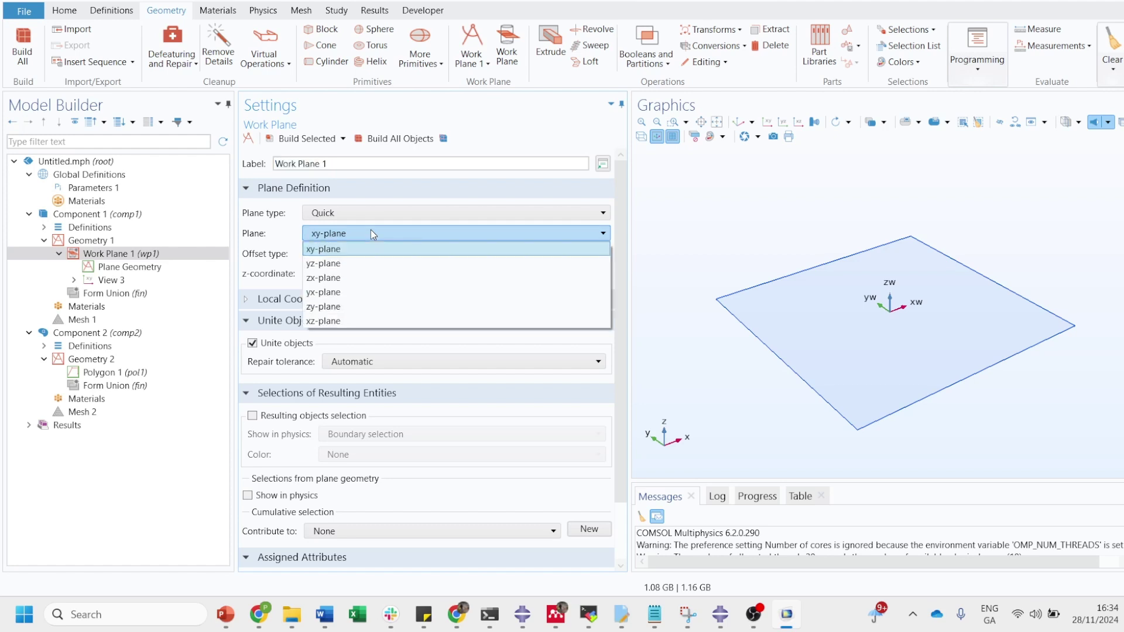
click(362, 264)
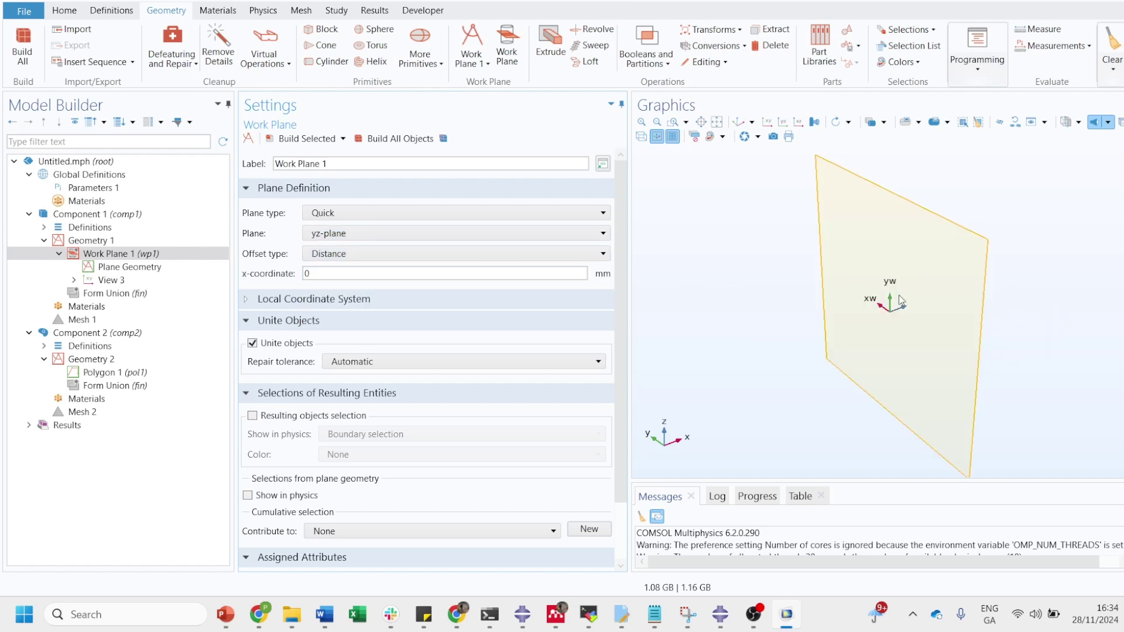
drag(1027, 333, 816, 305)
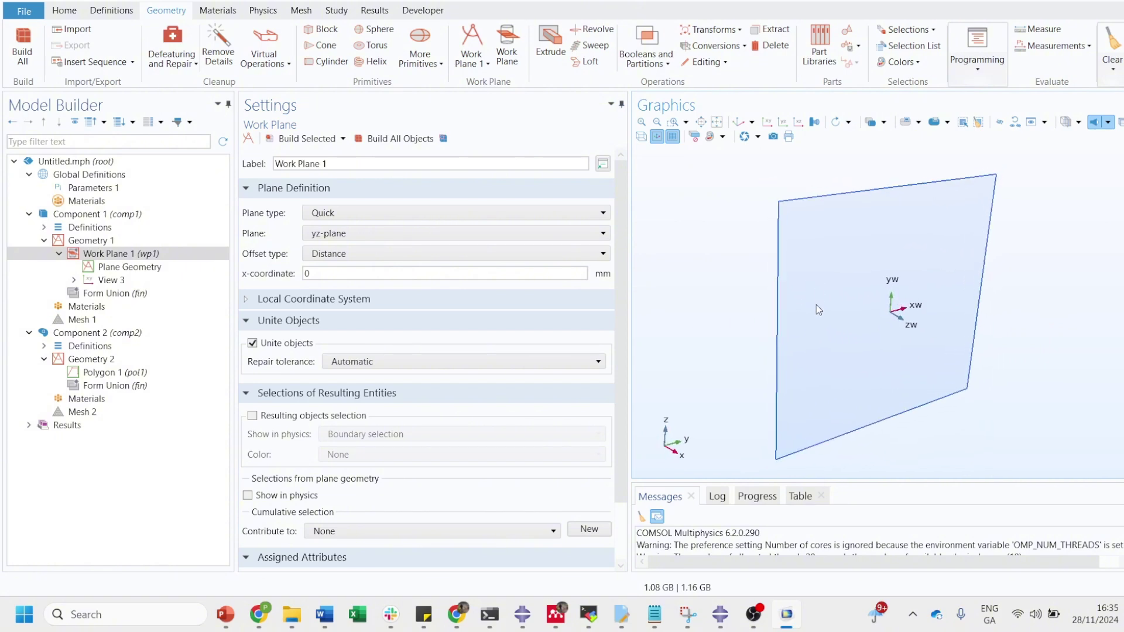
Add Import 1 to Work Plane 1's plane geometry, importing Geometry 2 from a geometry sequence.
click(151, 271)
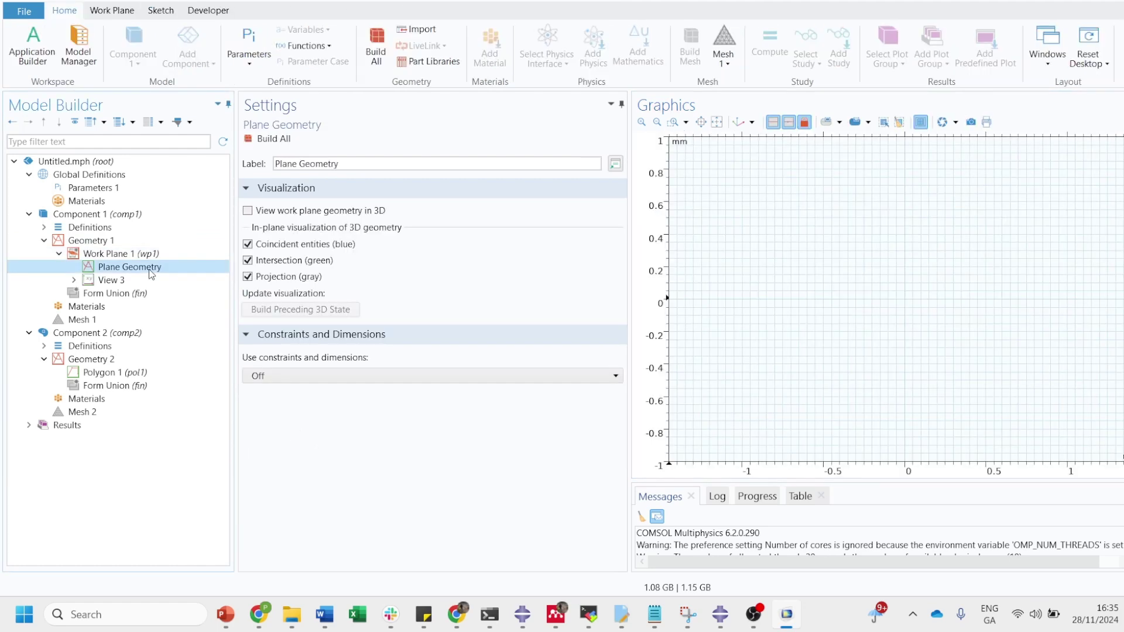
right_click(150, 269)
click(184, 229)
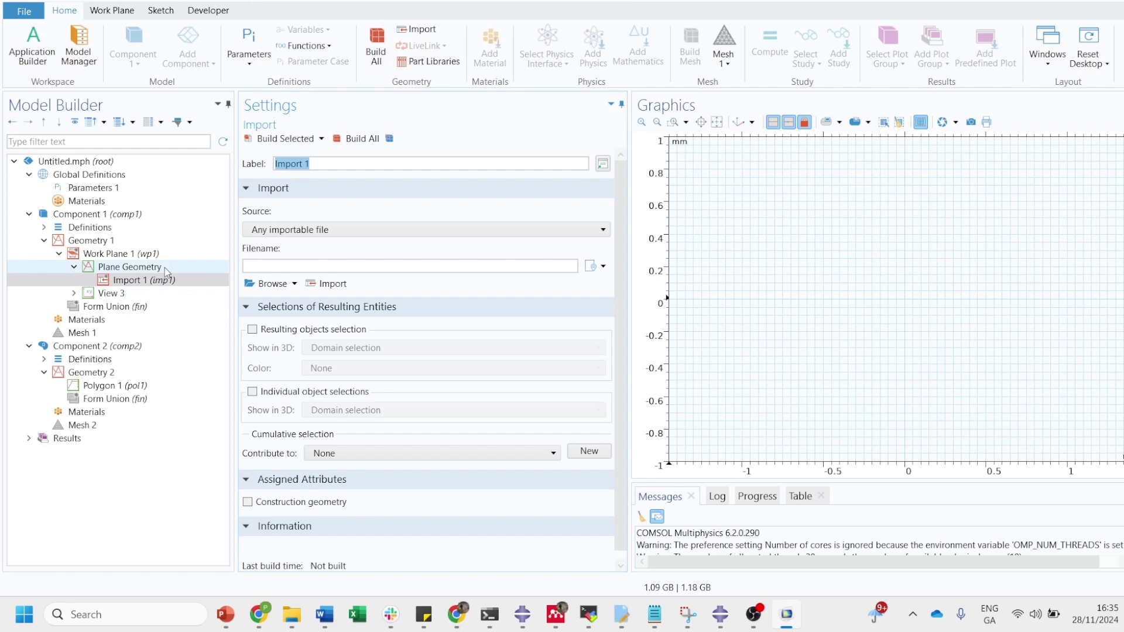
click(340, 231)
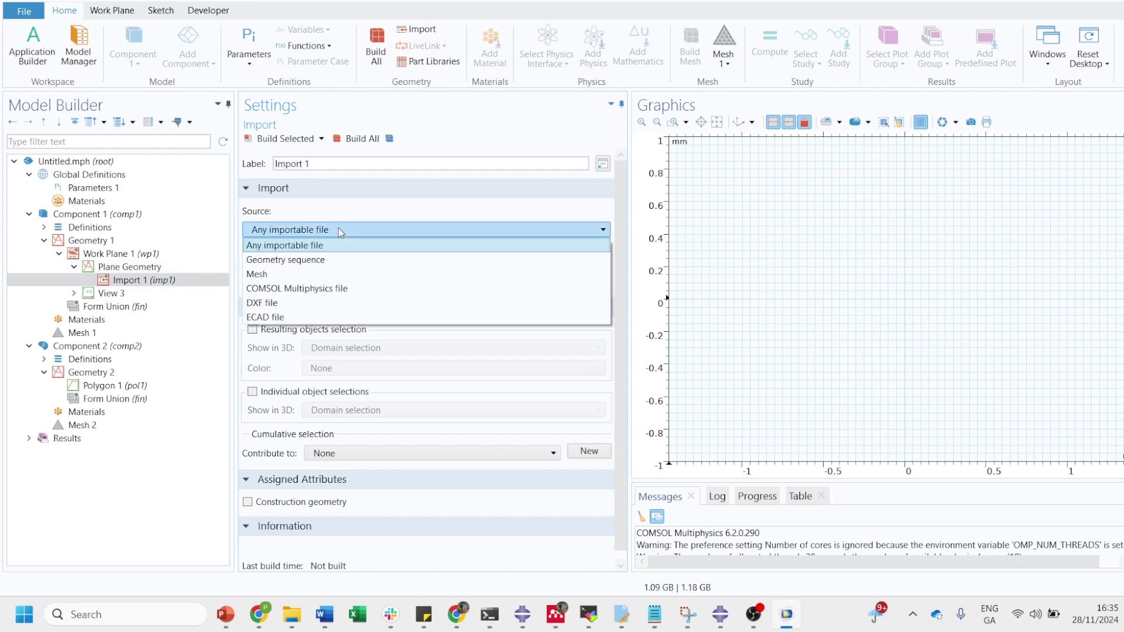
click(340, 231)
click(340, 231)
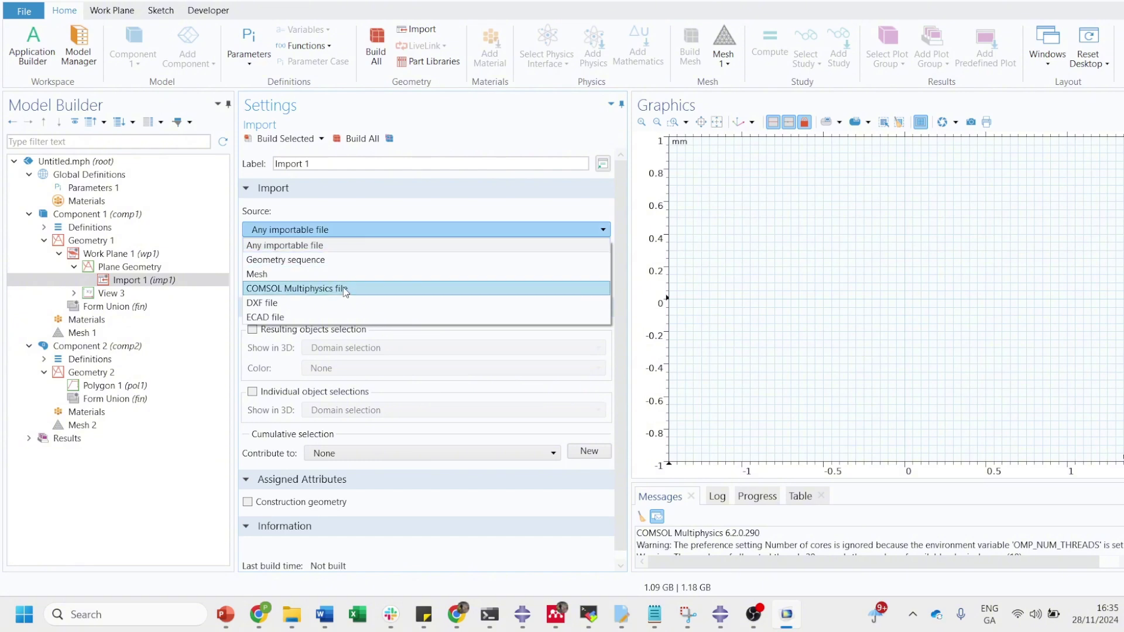
click(328, 260)
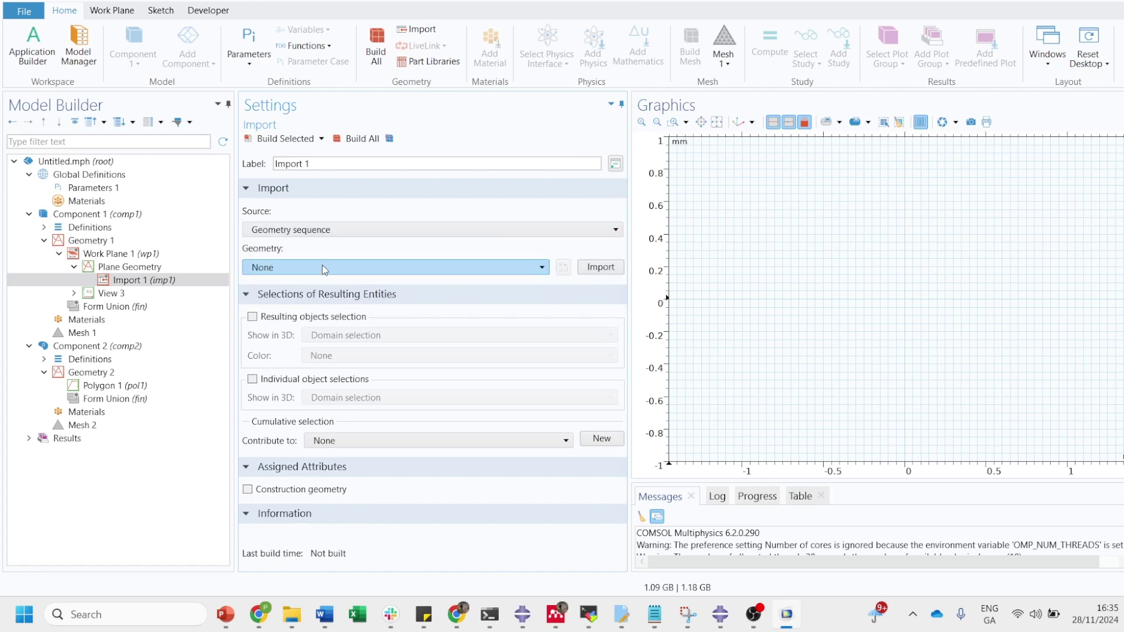
click(307, 267)
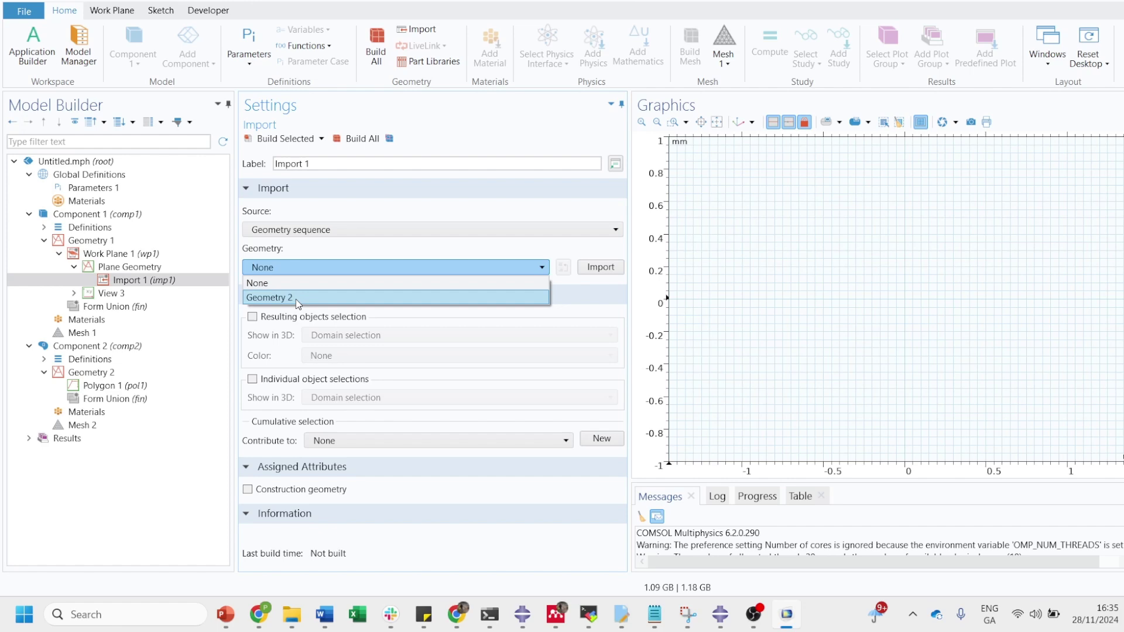
click(287, 297)
click(592, 268)
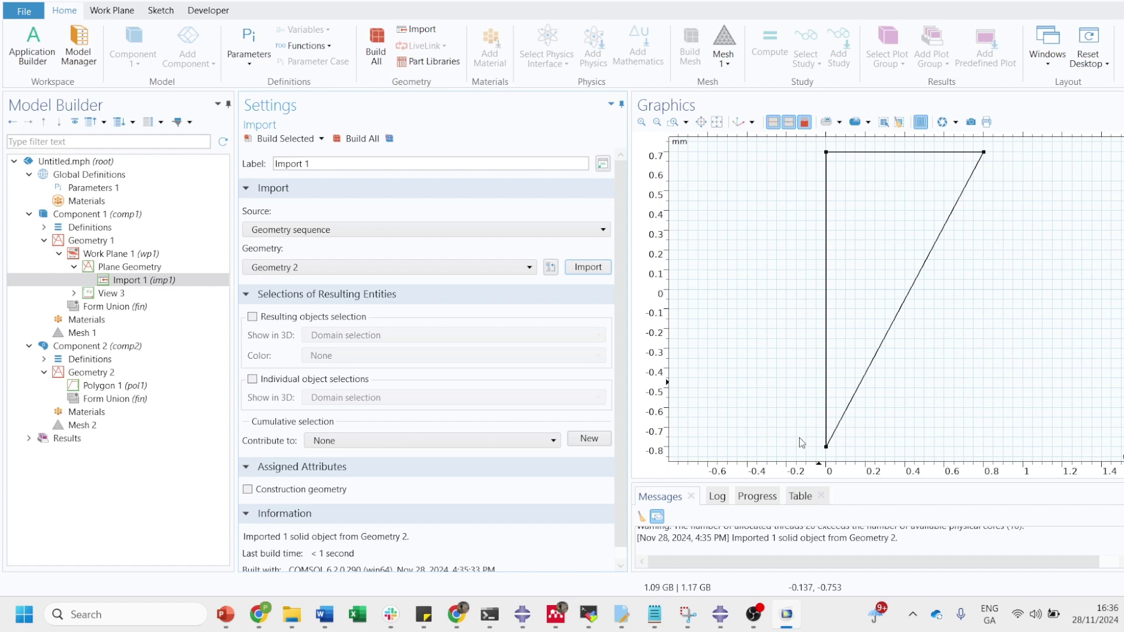
Add Revolve 1 on wp1 with angles from 0 to 360 degrees about the 2D axis.
click(125, 245)
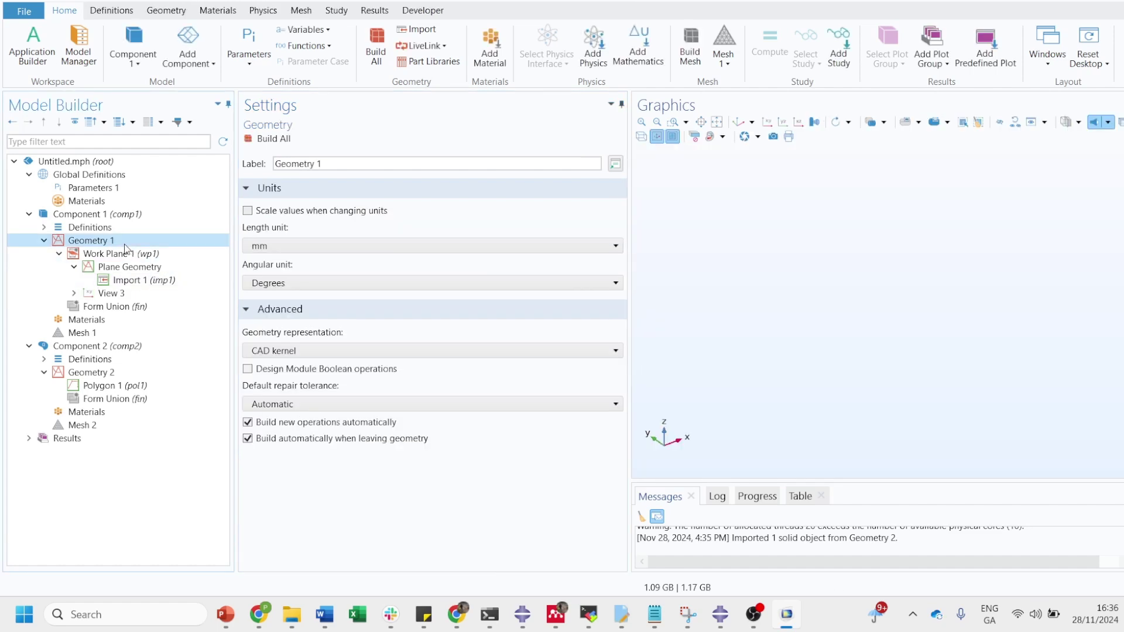
right_click(124, 248)
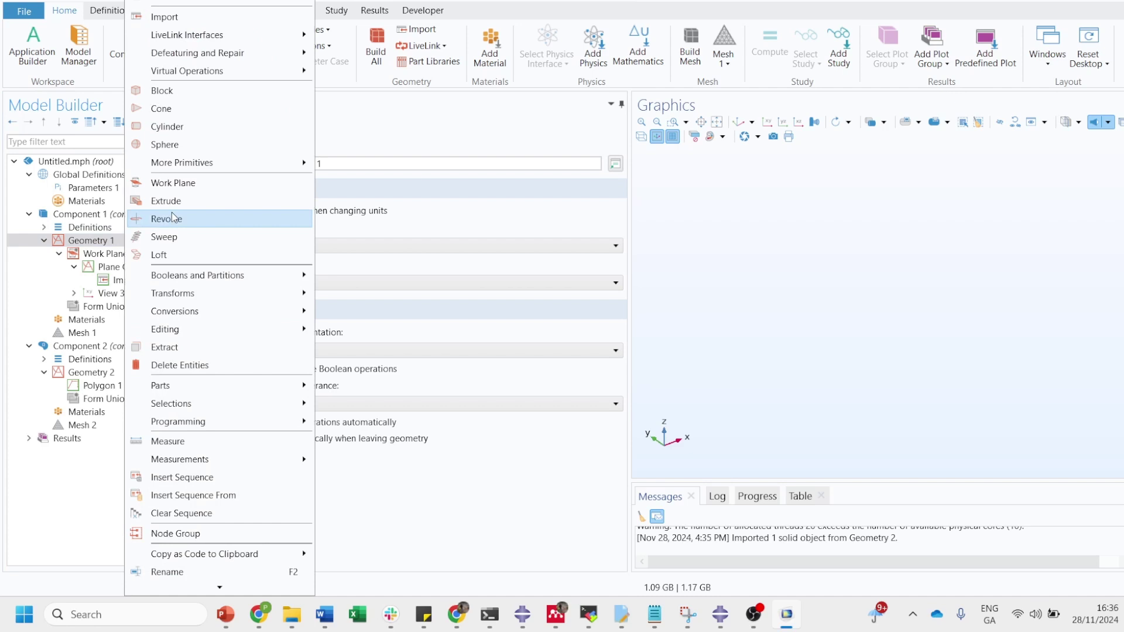
click(188, 218)
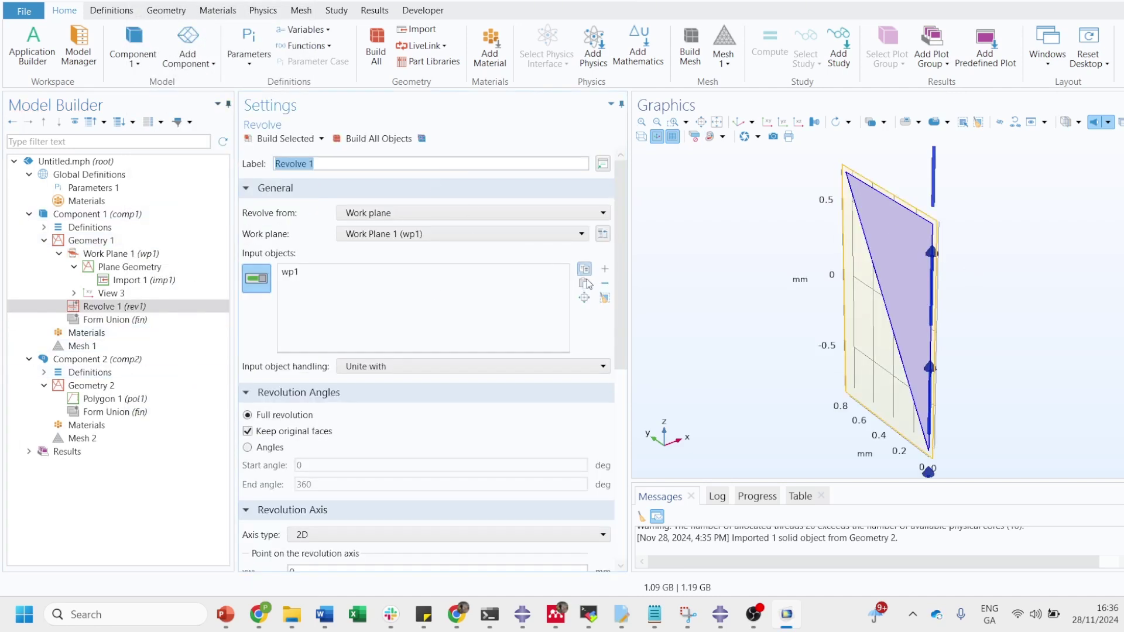
drag(802, 233, 1001, 229)
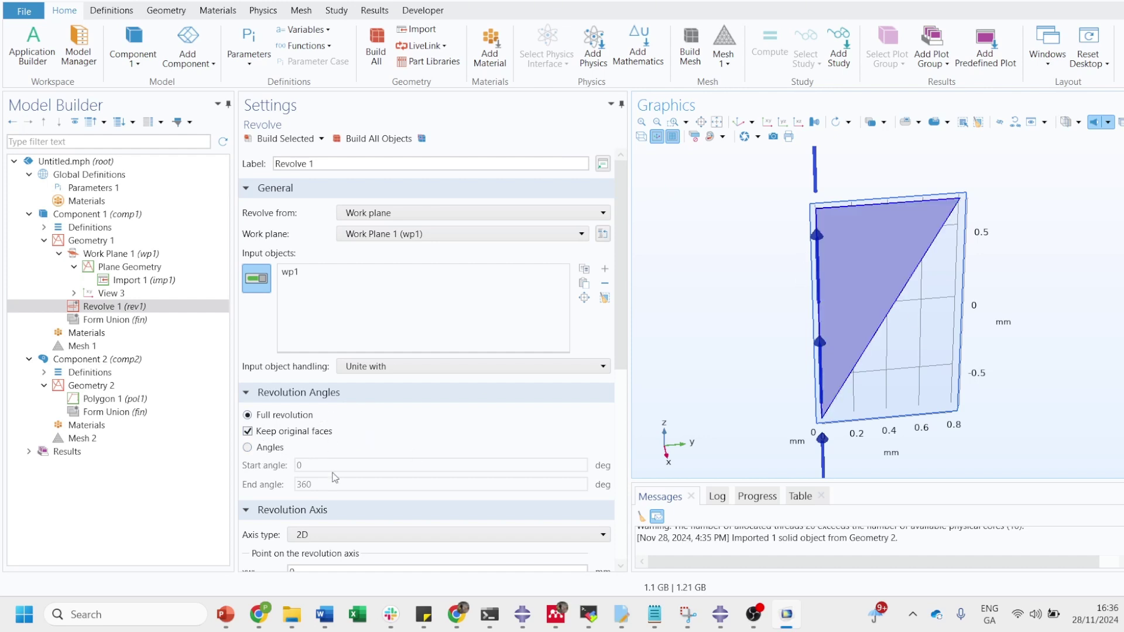
click(247, 450)
click(328, 484)
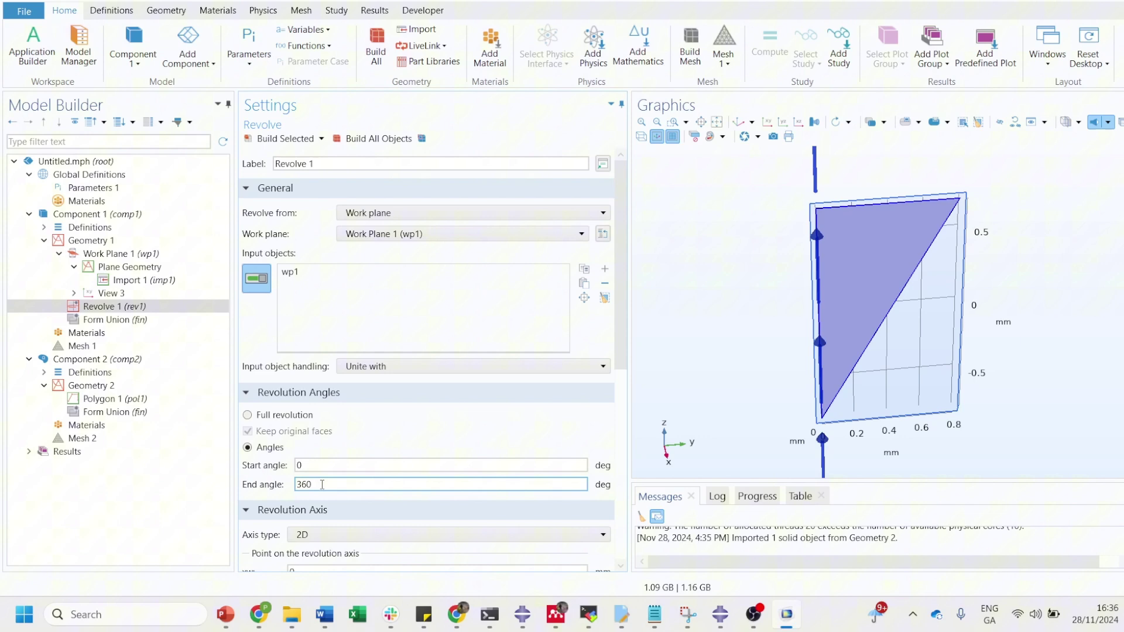
double_click(384, 485)
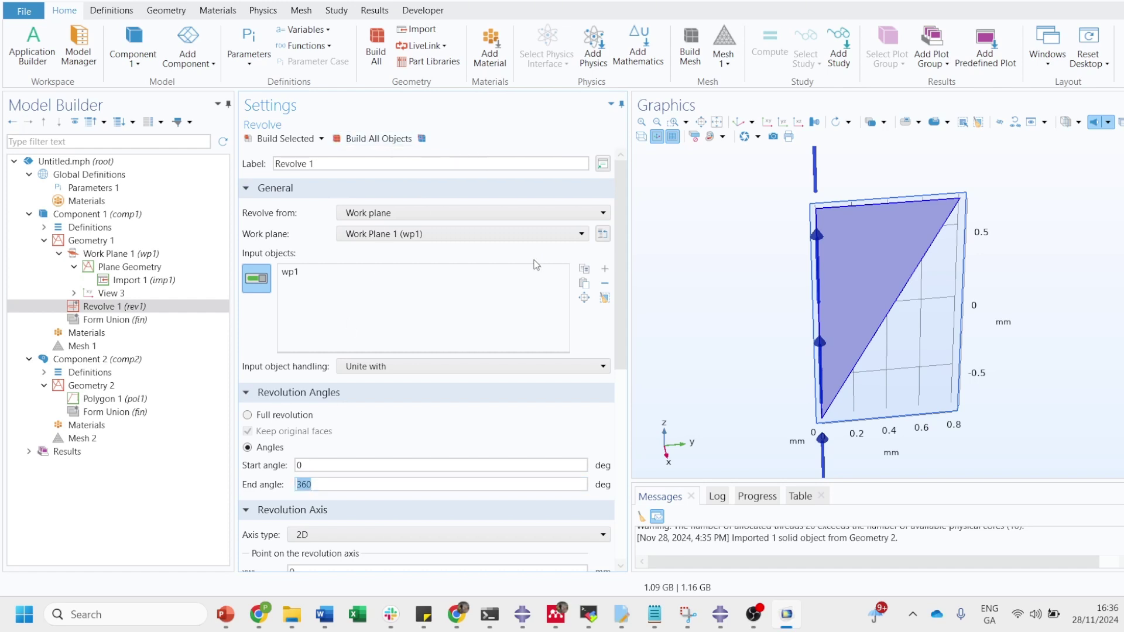
scroll(624, 258, down, 3)
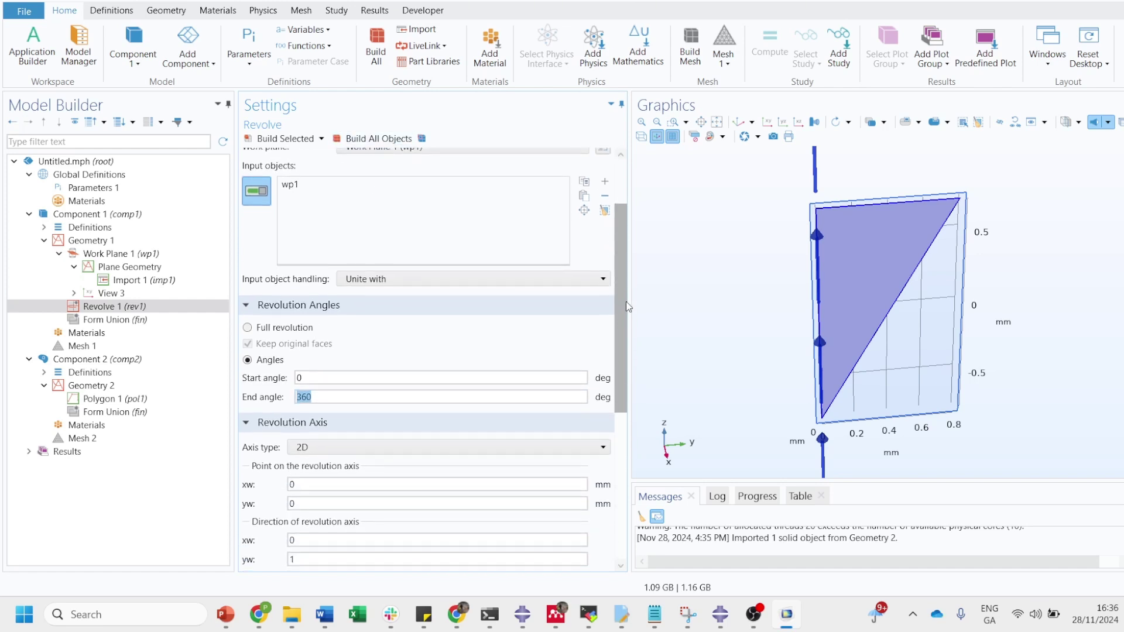
Build Revolve 1, then orbit and zoom to extents to inspect the solid cone.
click(380, 139)
drag(785, 258, 855, 282)
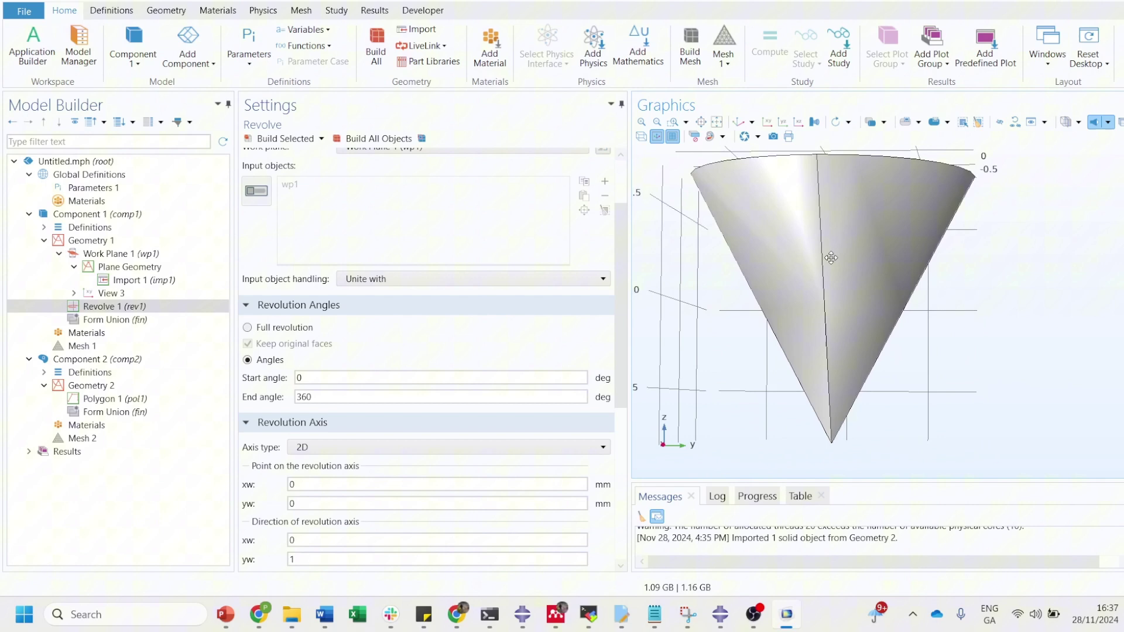
drag(831, 258, 858, 279)
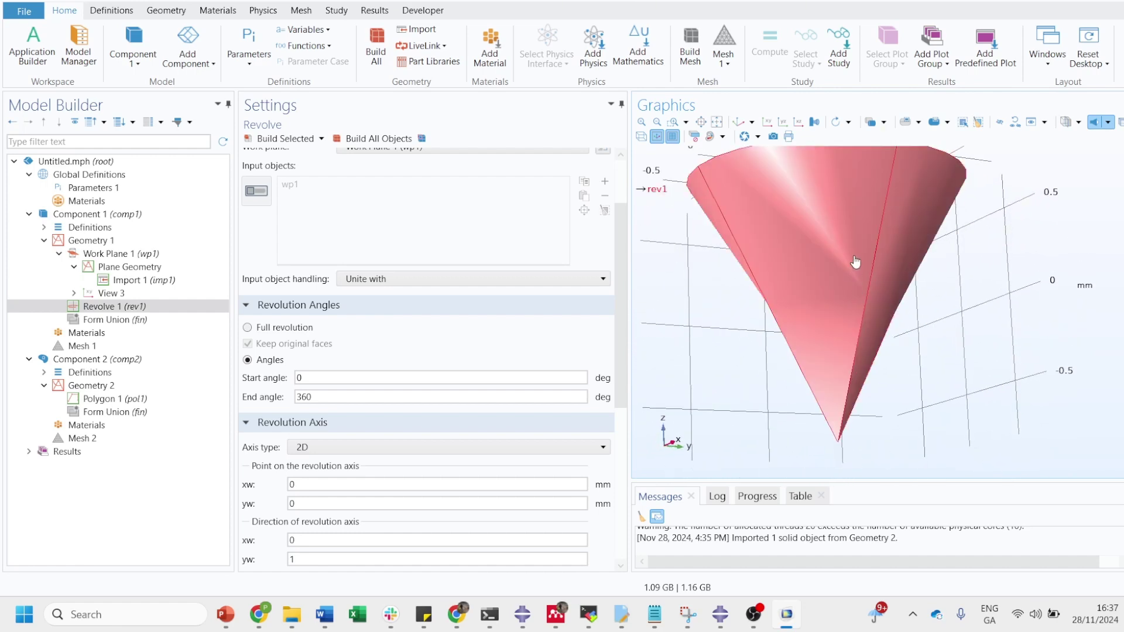
click(716, 121)
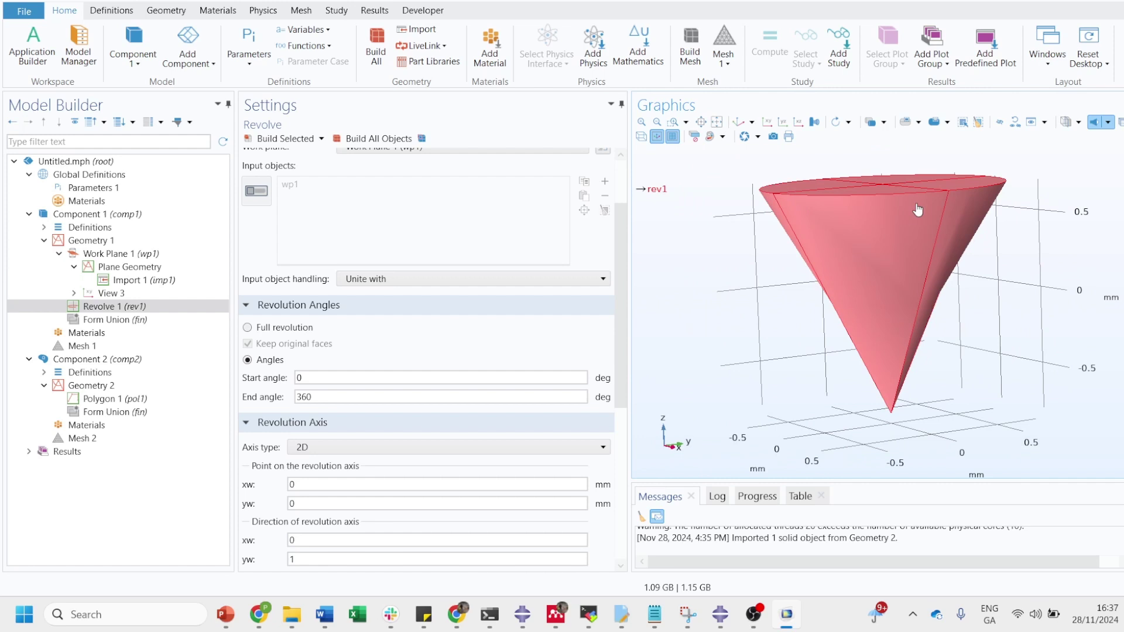
drag(918, 210, 938, 200)
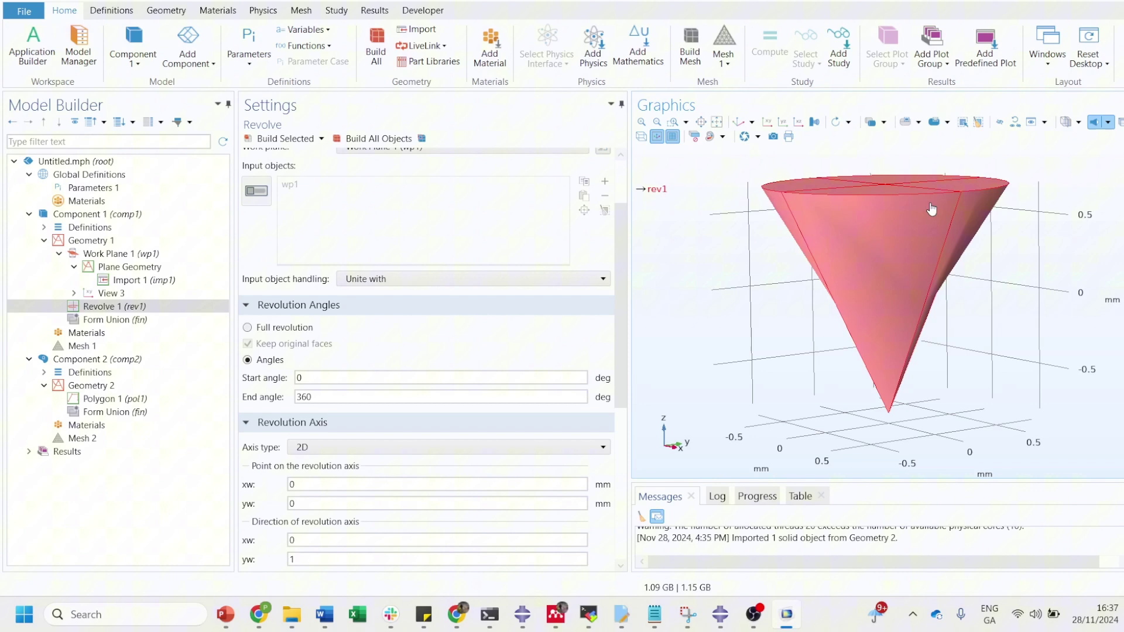
Disable Polygon 1 in Geometry 2 instead of deleting it.
click(100, 386)
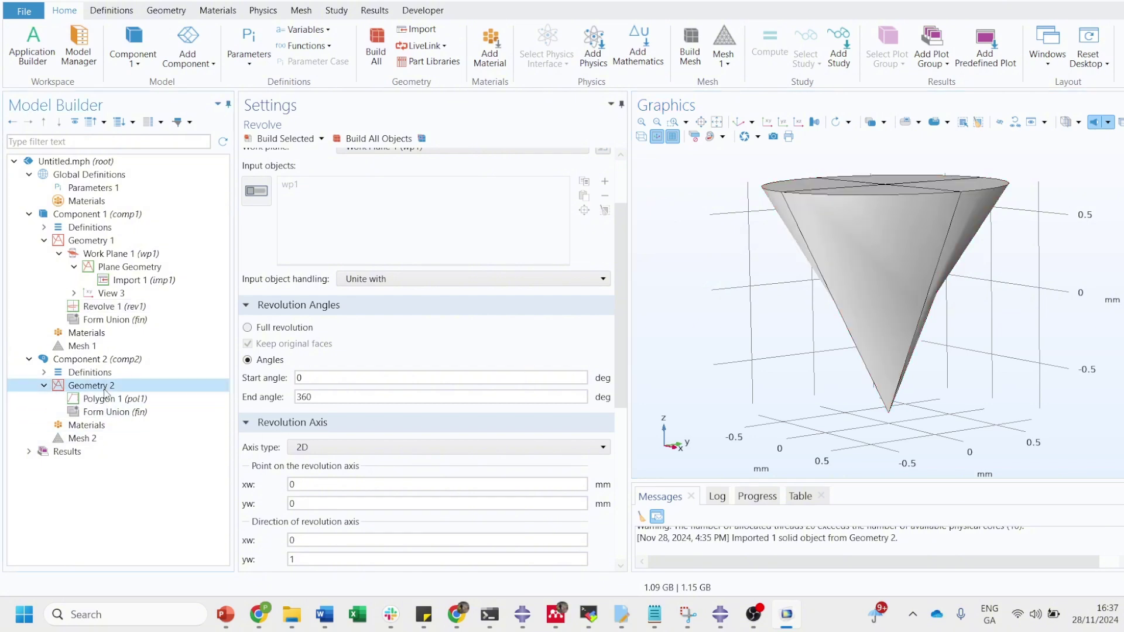
right_click(105, 393)
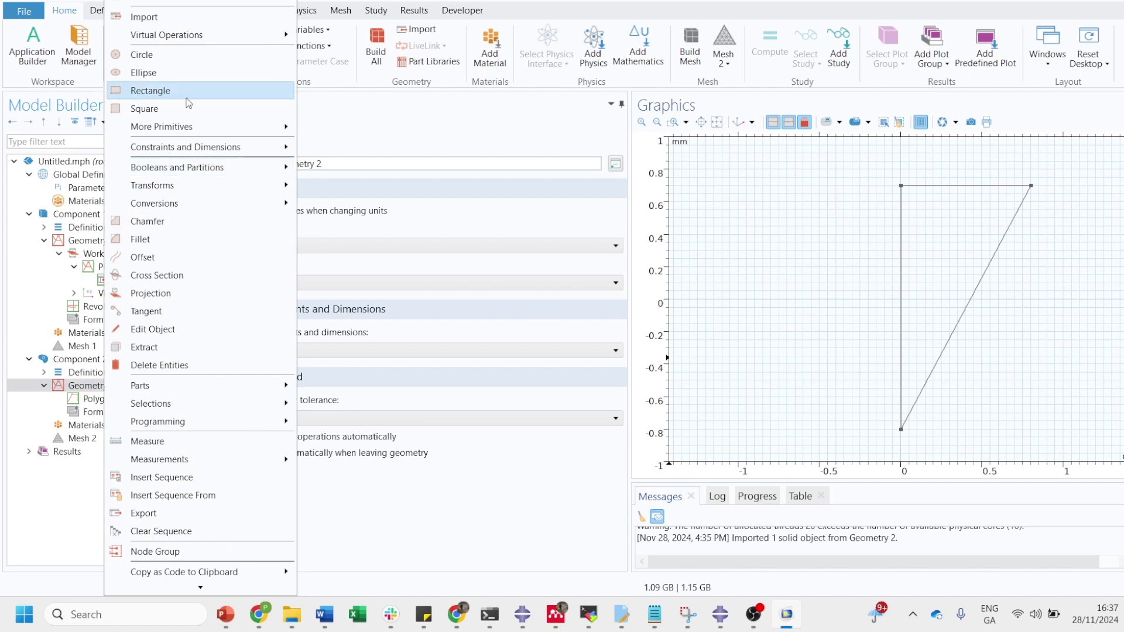
click(100, 403)
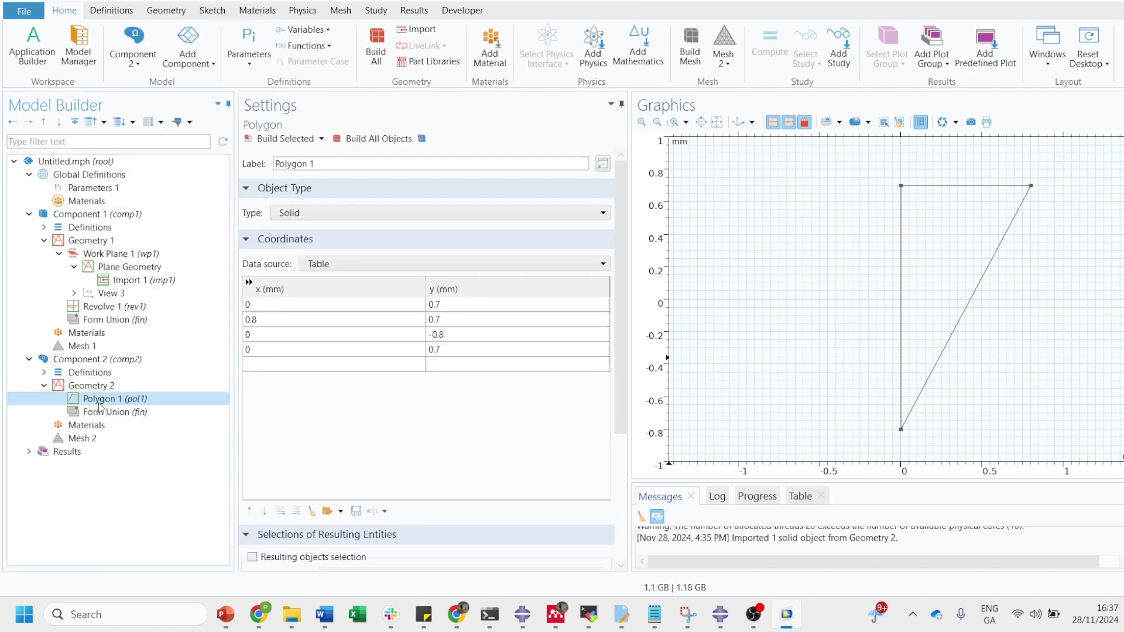
right_click(125, 406)
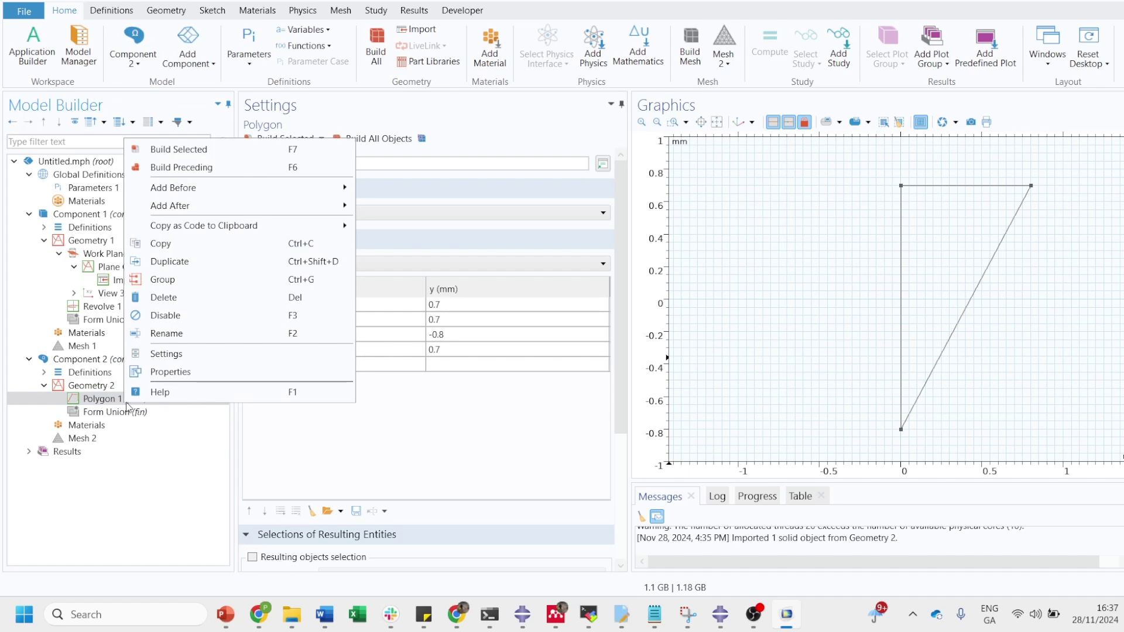
click(185, 298)
click(663, 359)
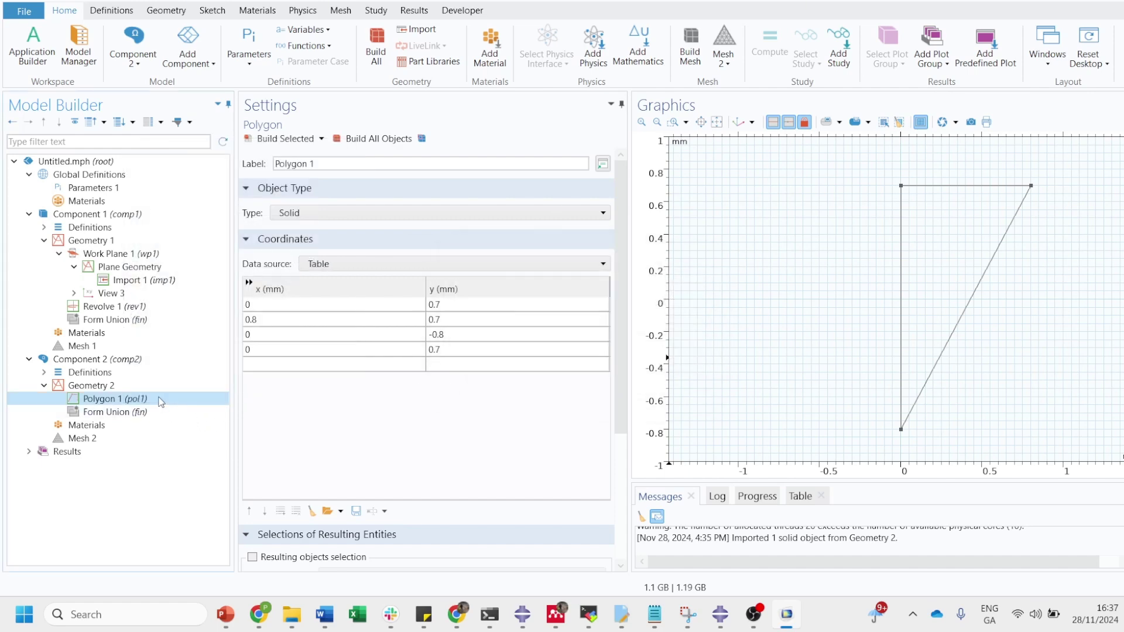
right_click(160, 401)
click(229, 309)
Draw a closed rectangular polygon with corners (0, 0.8), (0.6, 0.8), (0.6, -0.65), (0, -0.65) mm.
click(103, 387)
right_click(103, 391)
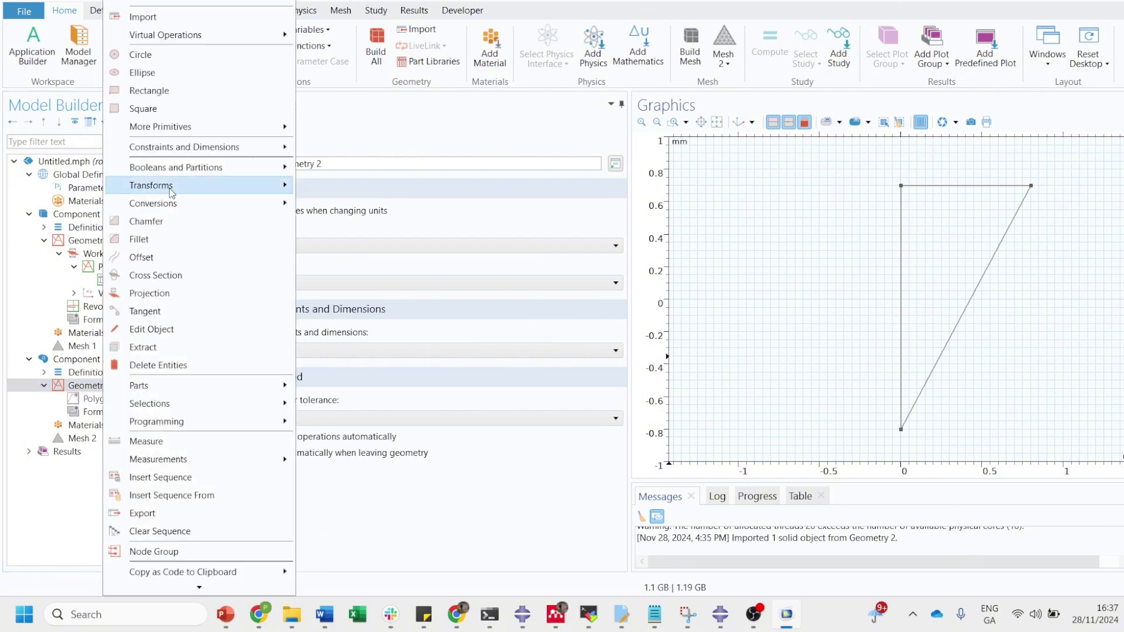
click(212, 10)
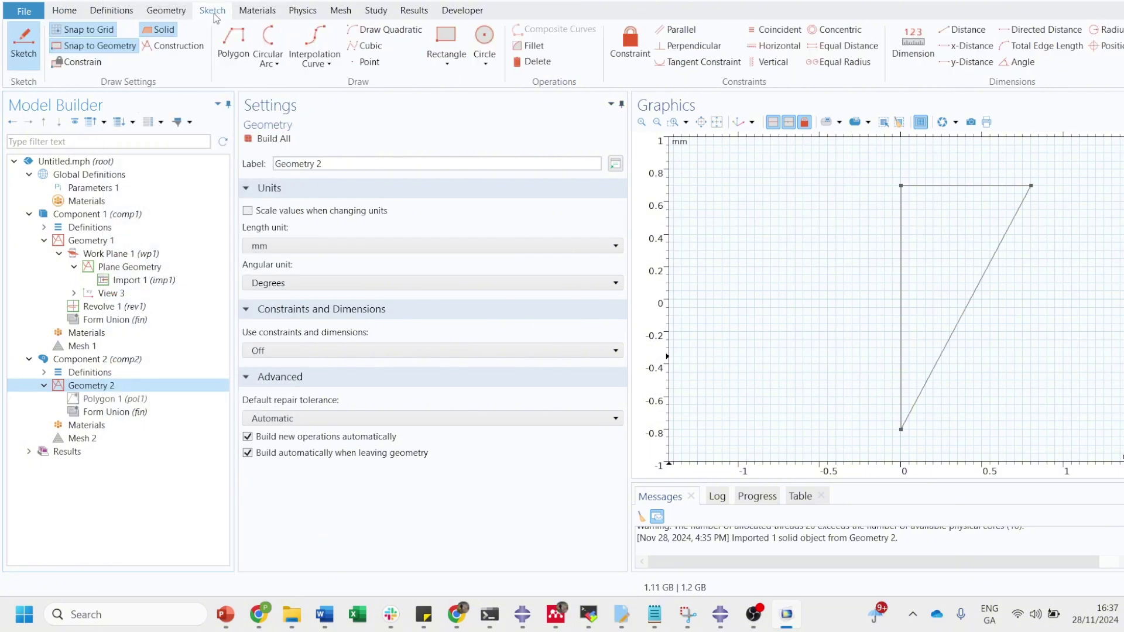
click(238, 50)
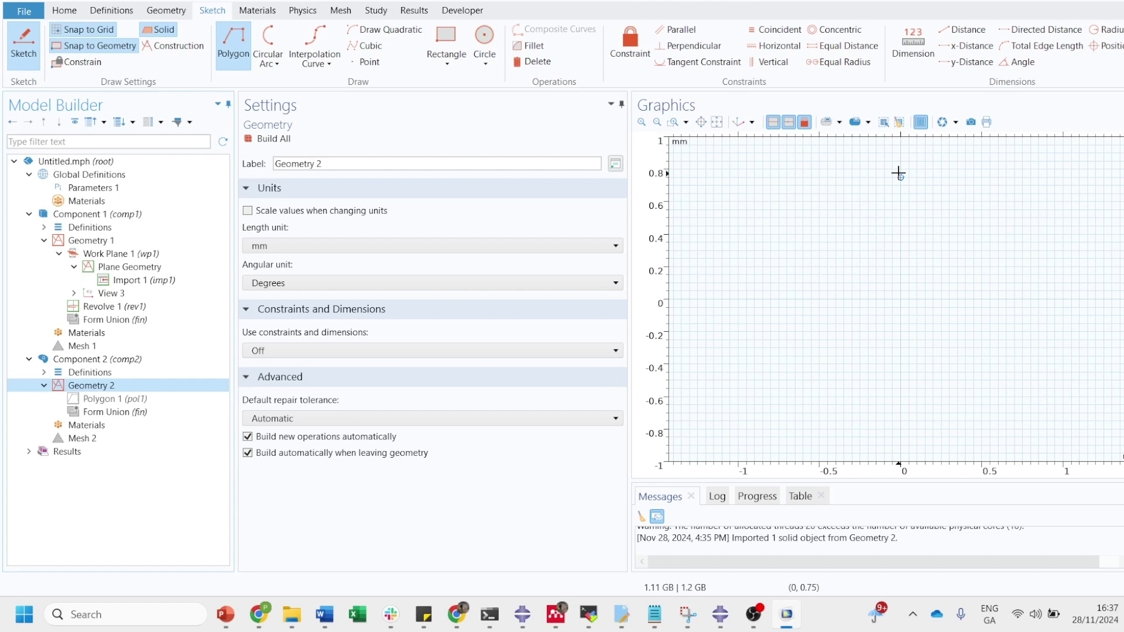
click(900, 169)
click(999, 170)
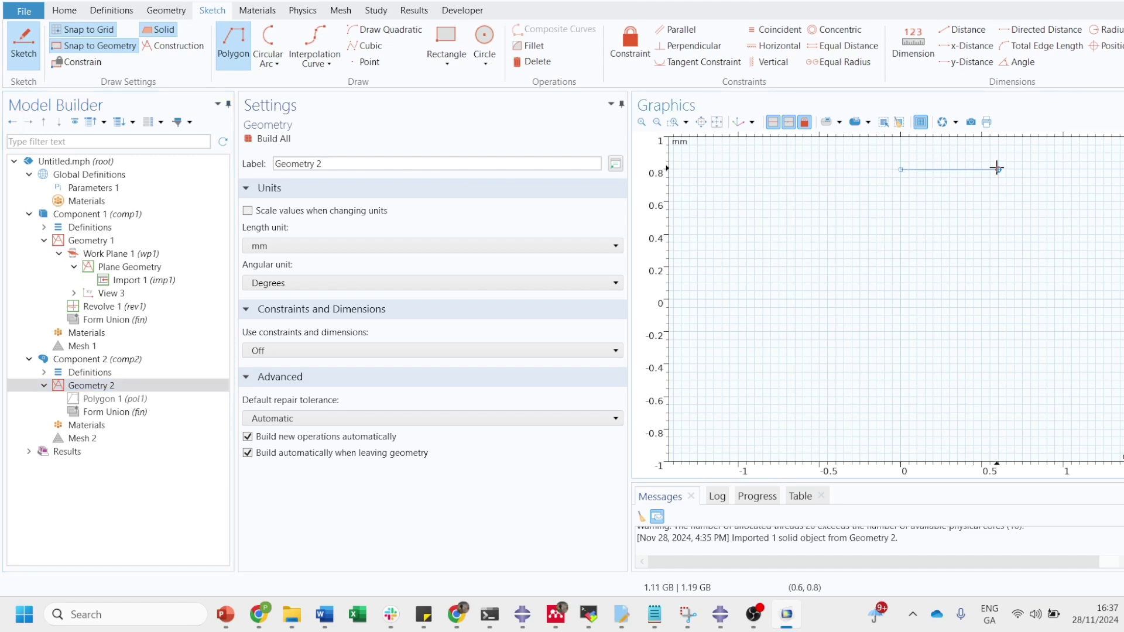
click(999, 405)
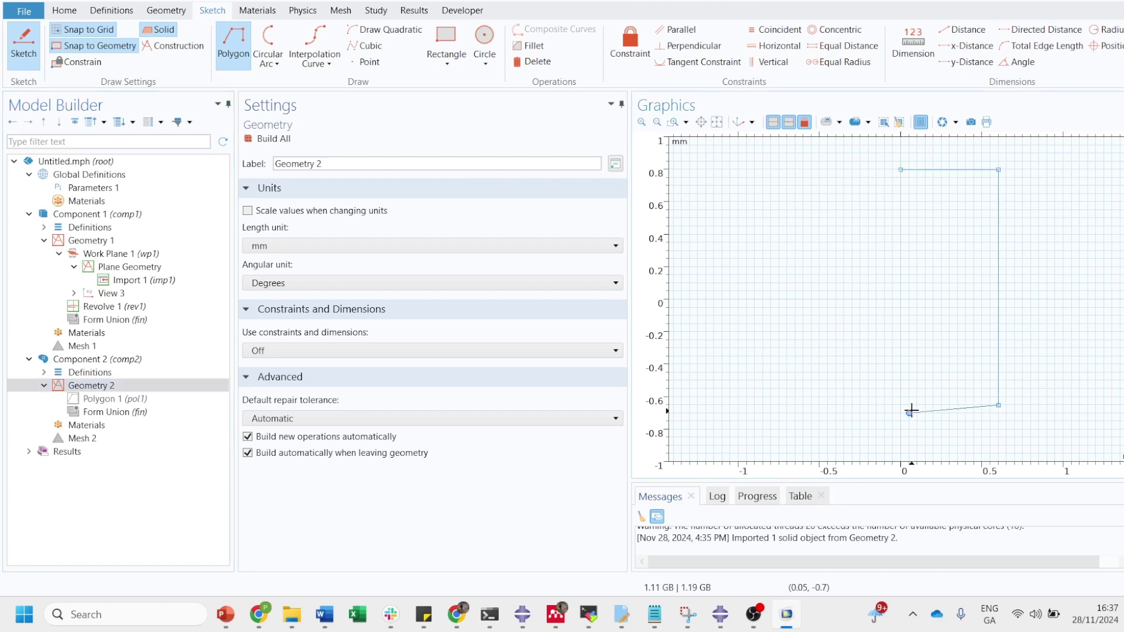
click(901, 405)
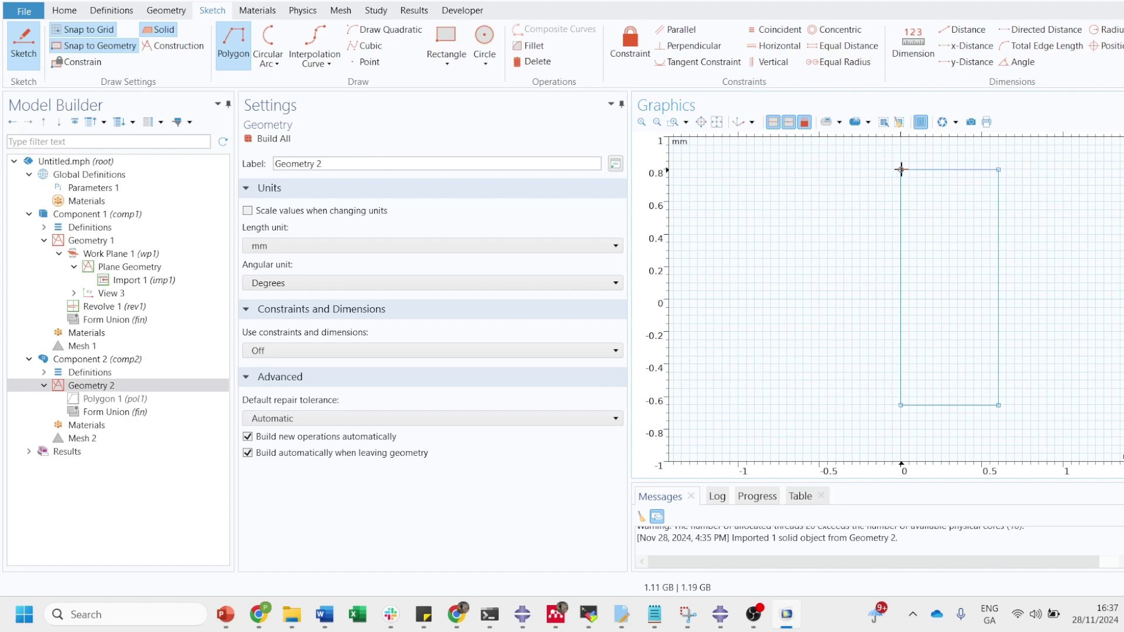
click(900, 170)
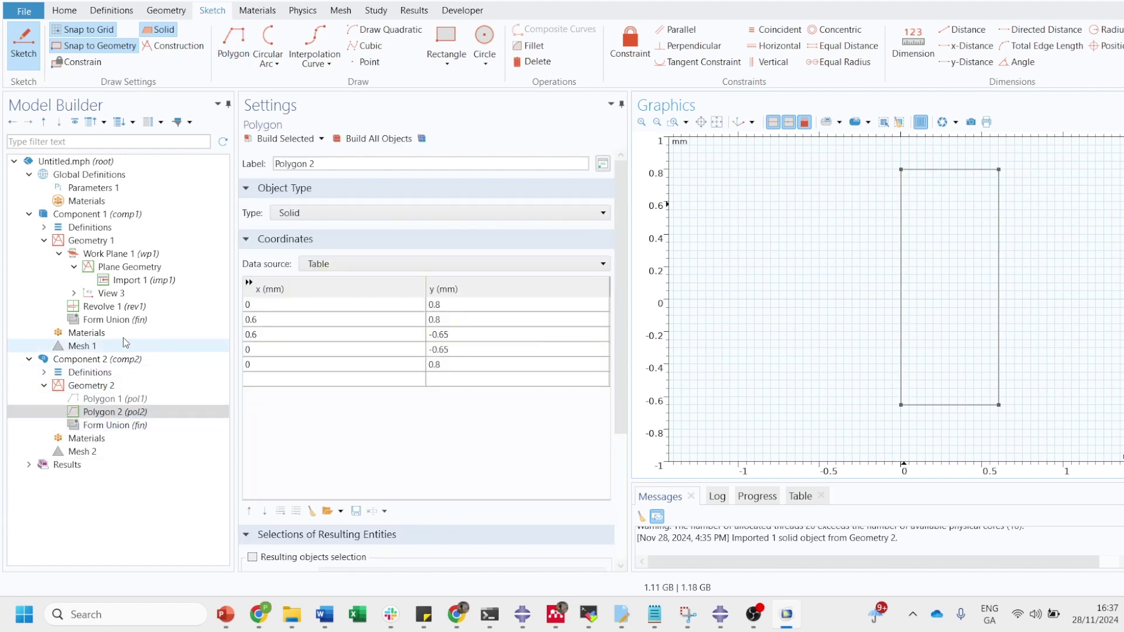
Add Work Plane 2 to Geometry 1 and an Import 1 to its plane geometry.
click(104, 242)
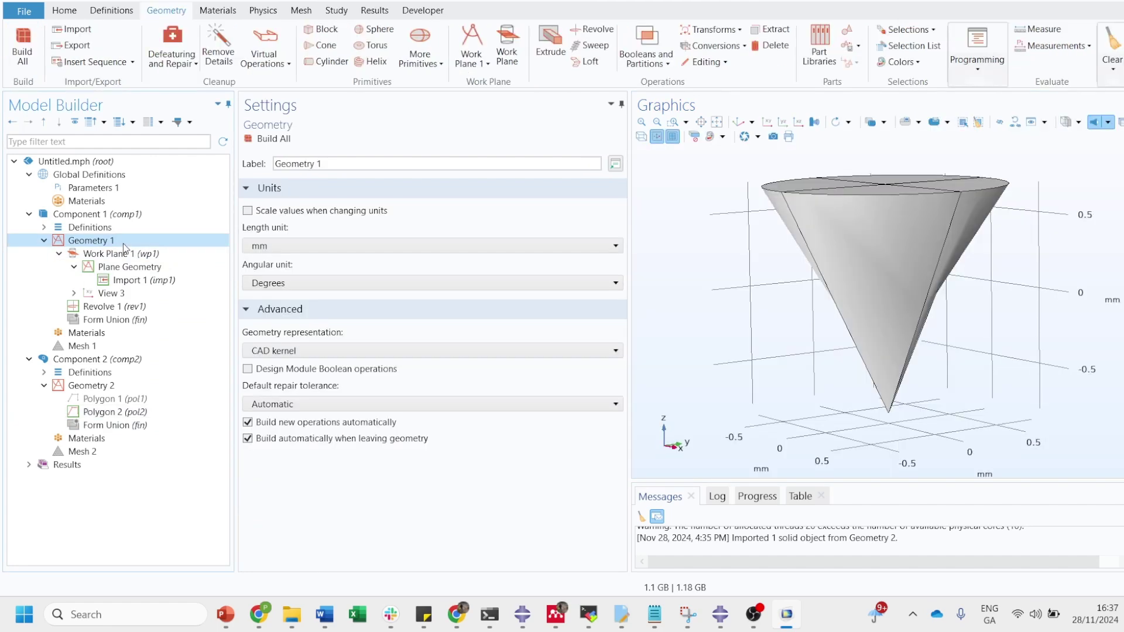
right_click(124, 247)
click(223, 202)
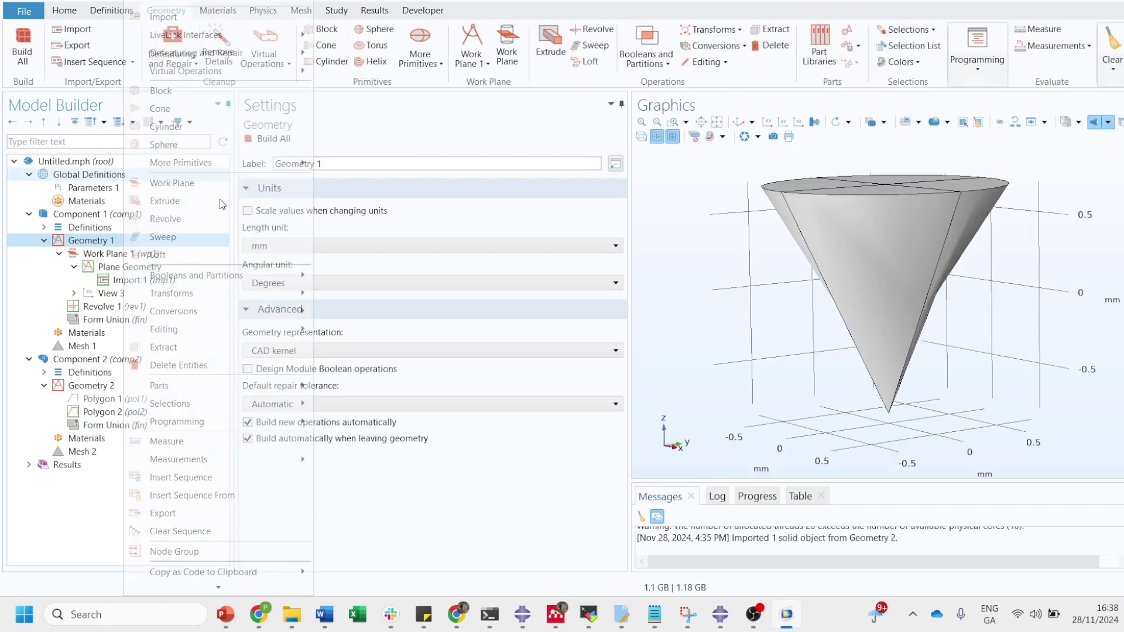
click(146, 332)
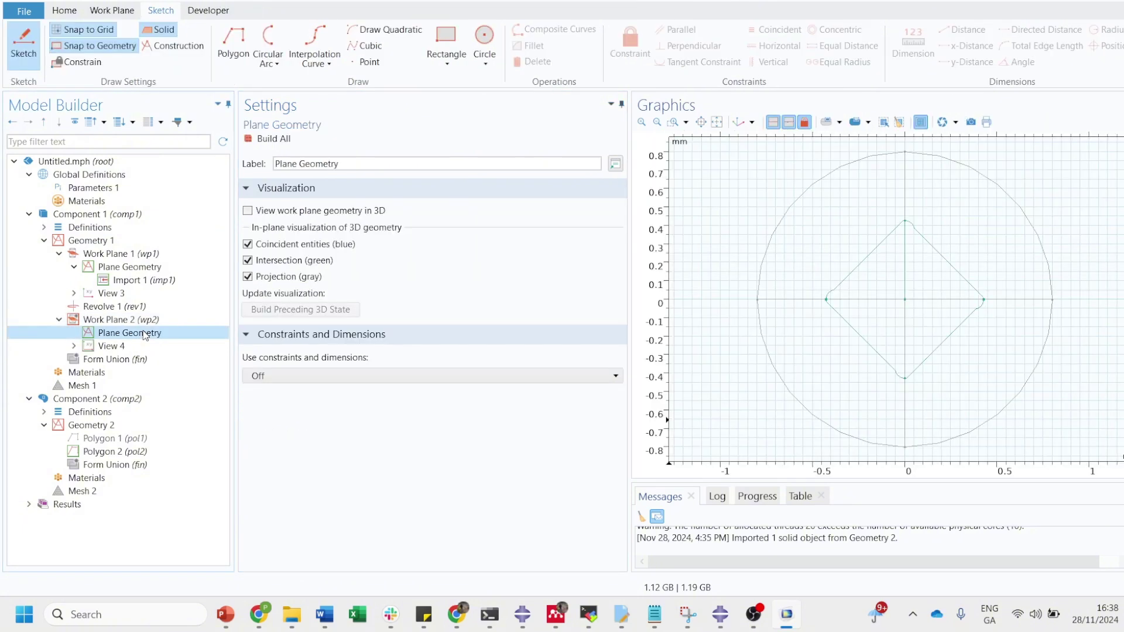
right_click(146, 334)
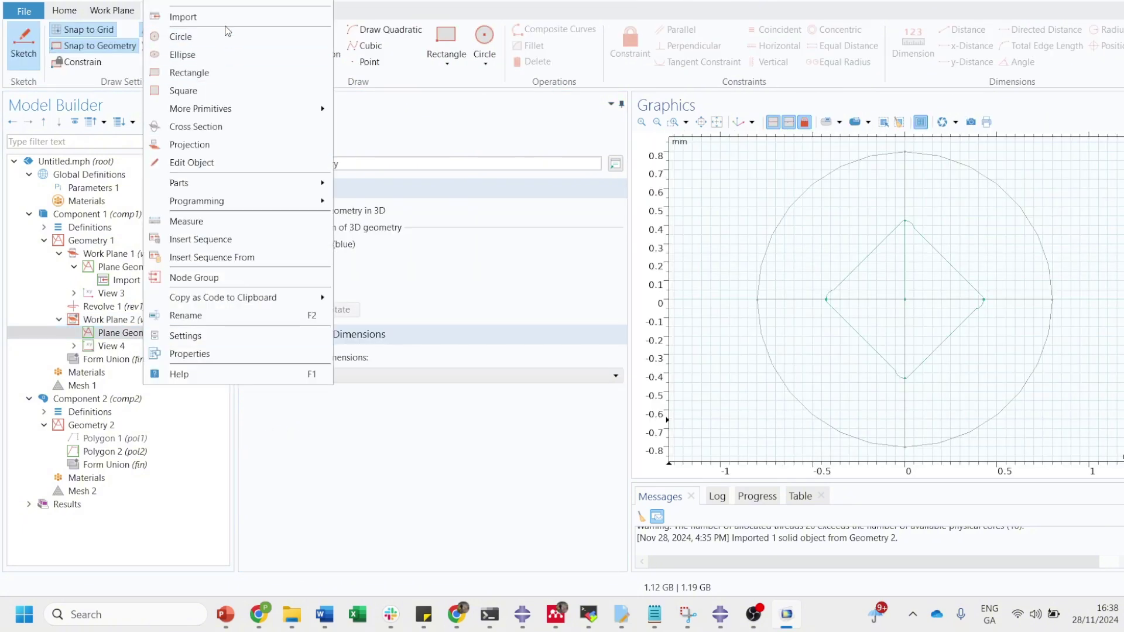
click(225, 18)
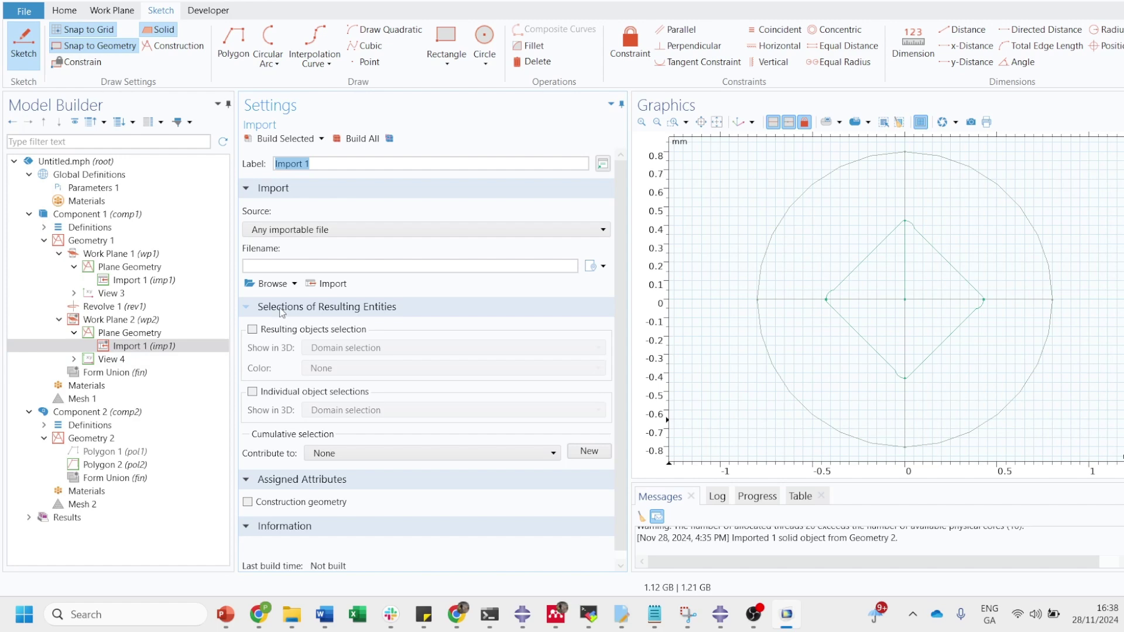
Import Geometry 2 from a geometry sequence into Work Plane 2, bringing in the rectangle.
click(316, 231)
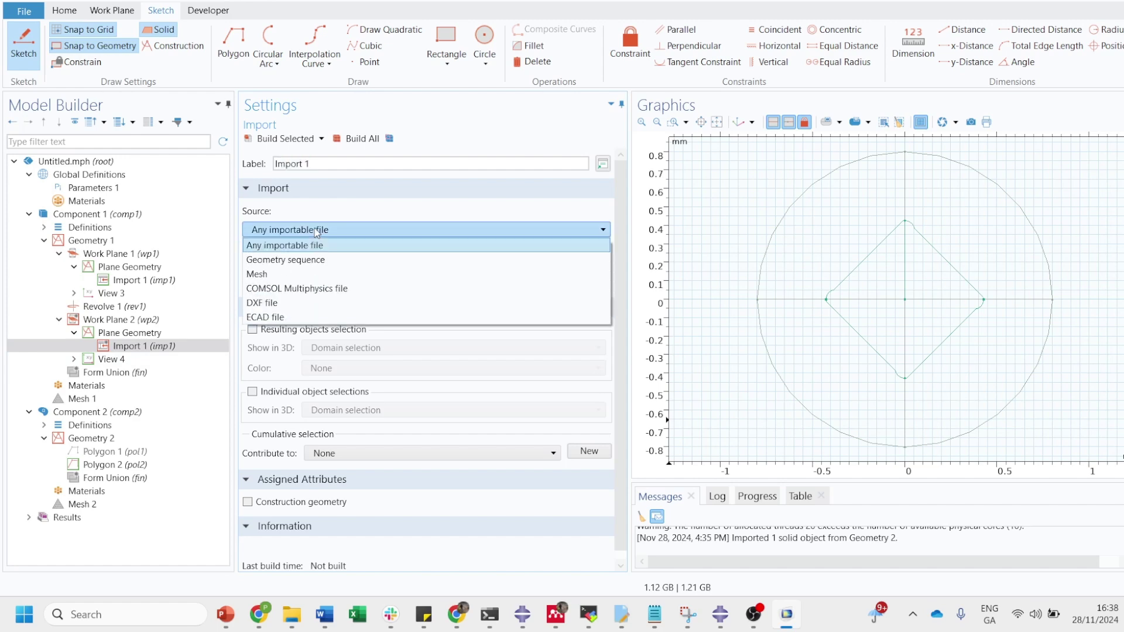
click(320, 260)
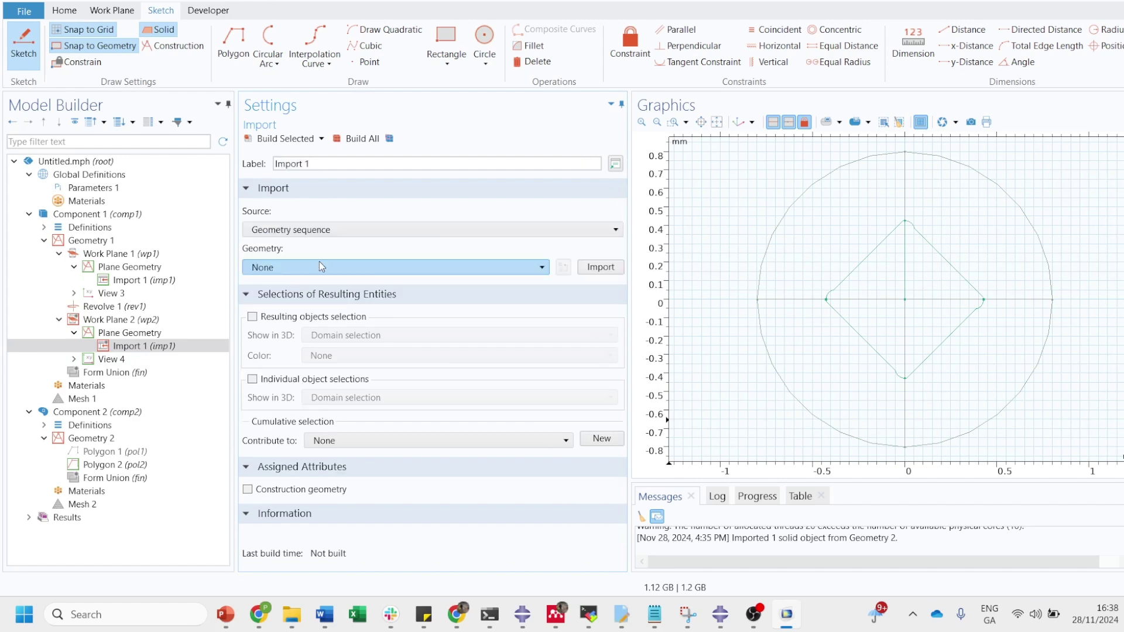
click(311, 267)
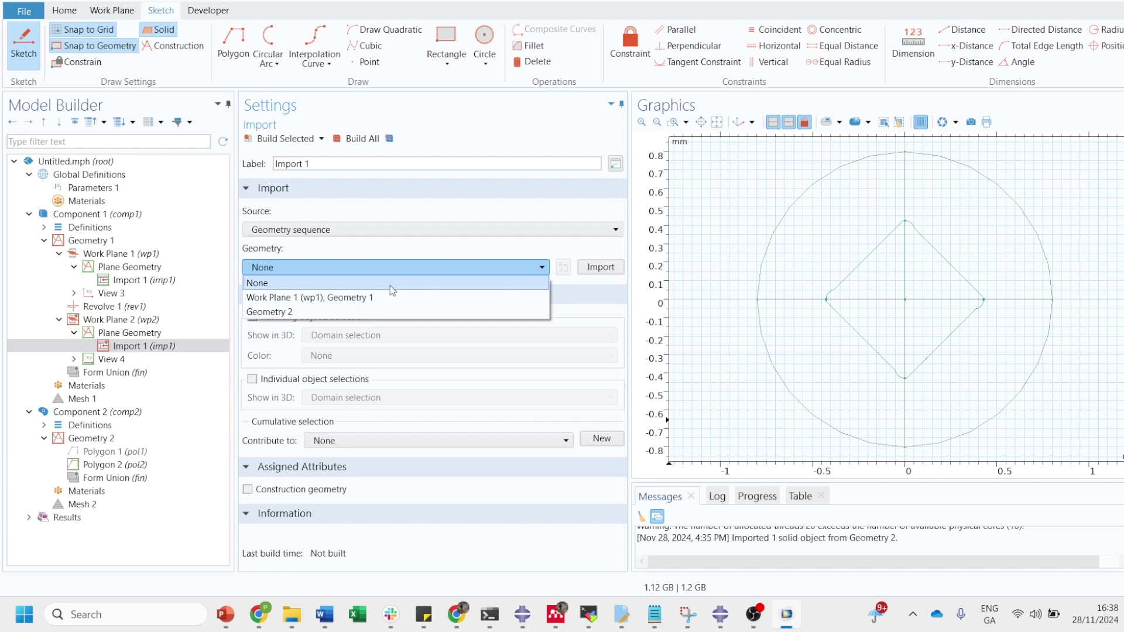
click(452, 249)
click(269, 267)
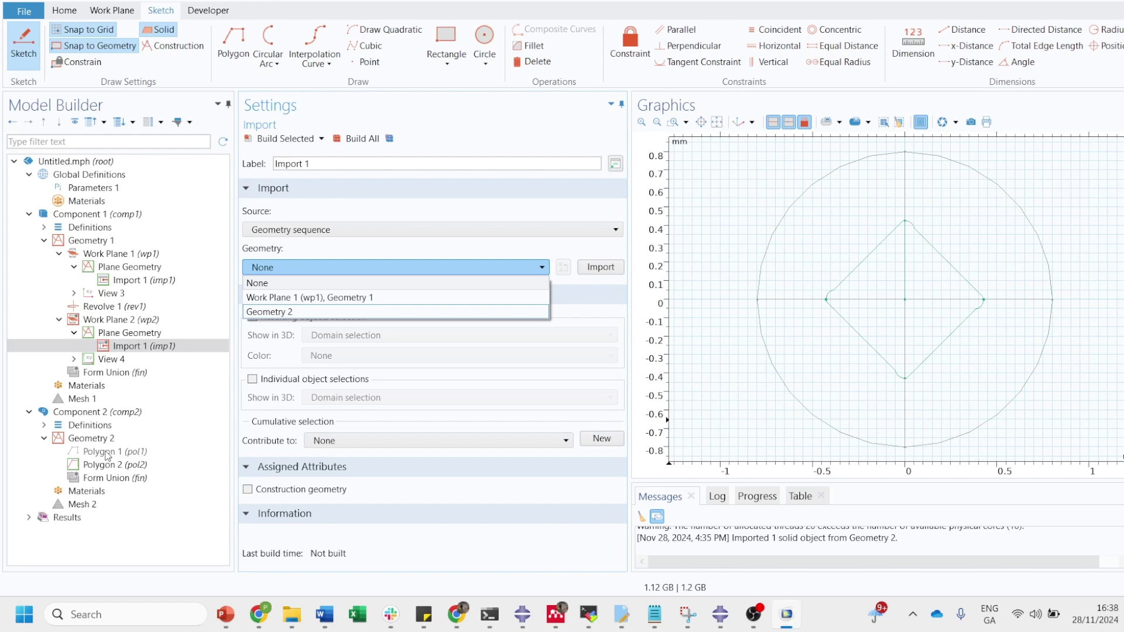
click(300, 313)
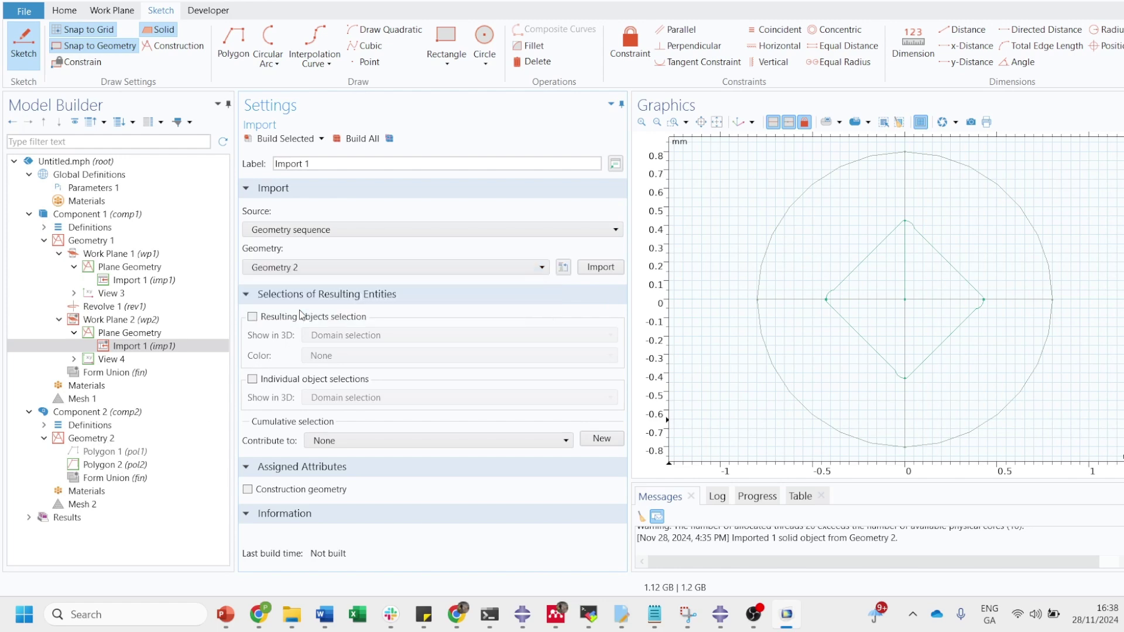
click(353, 140)
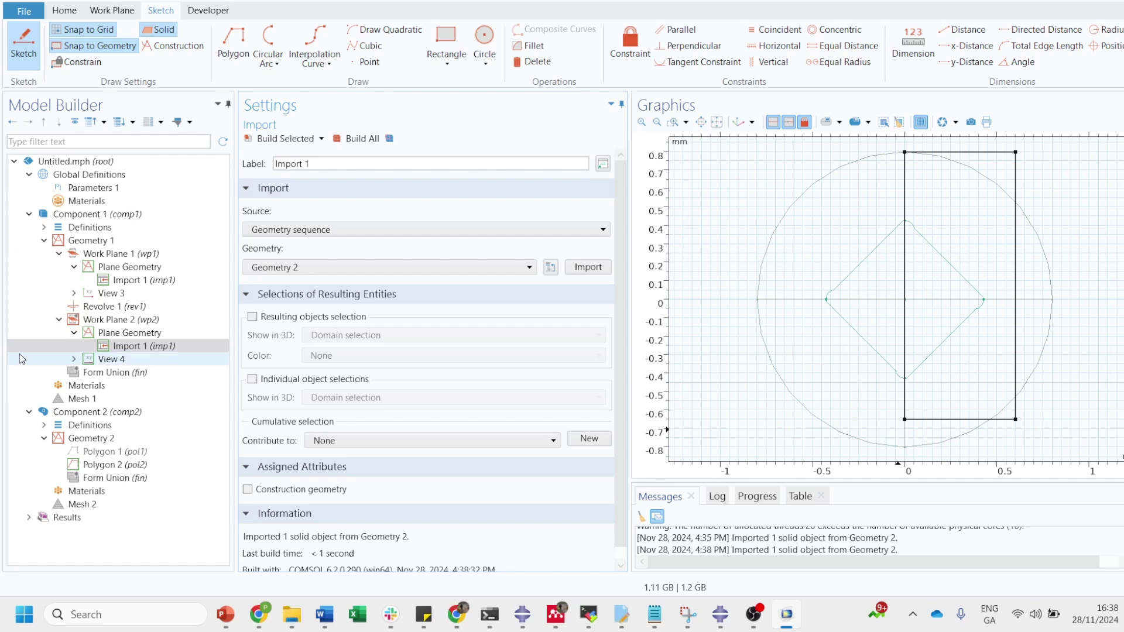
Rebuild all geometry objects and dismiss the Revolve 1 missing-input error.
right_click(134, 257)
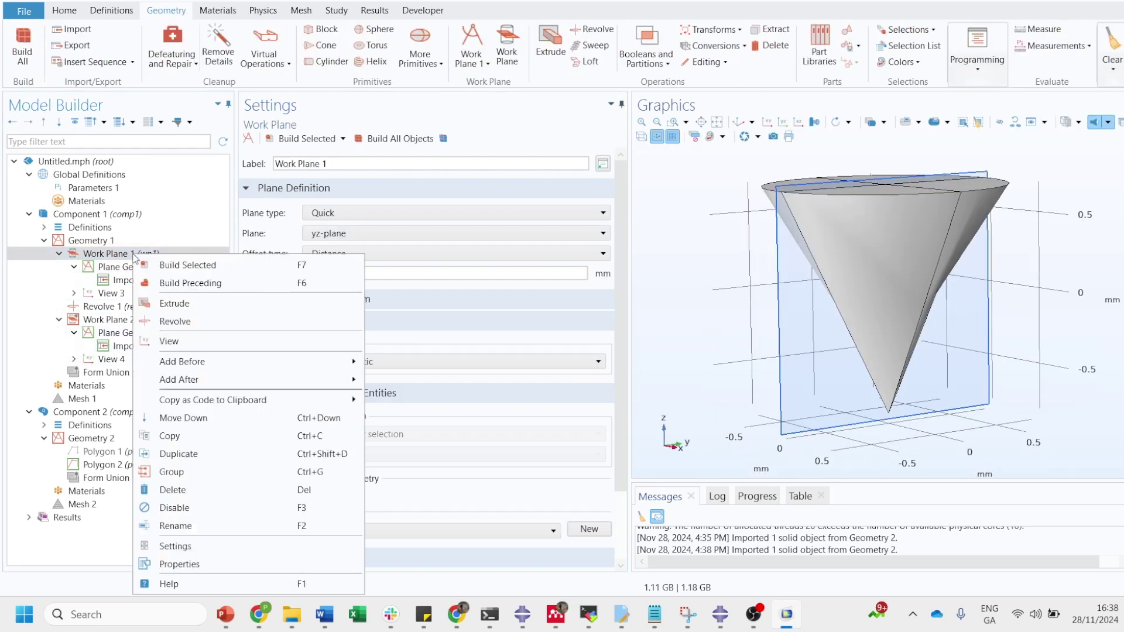
key(Escape)
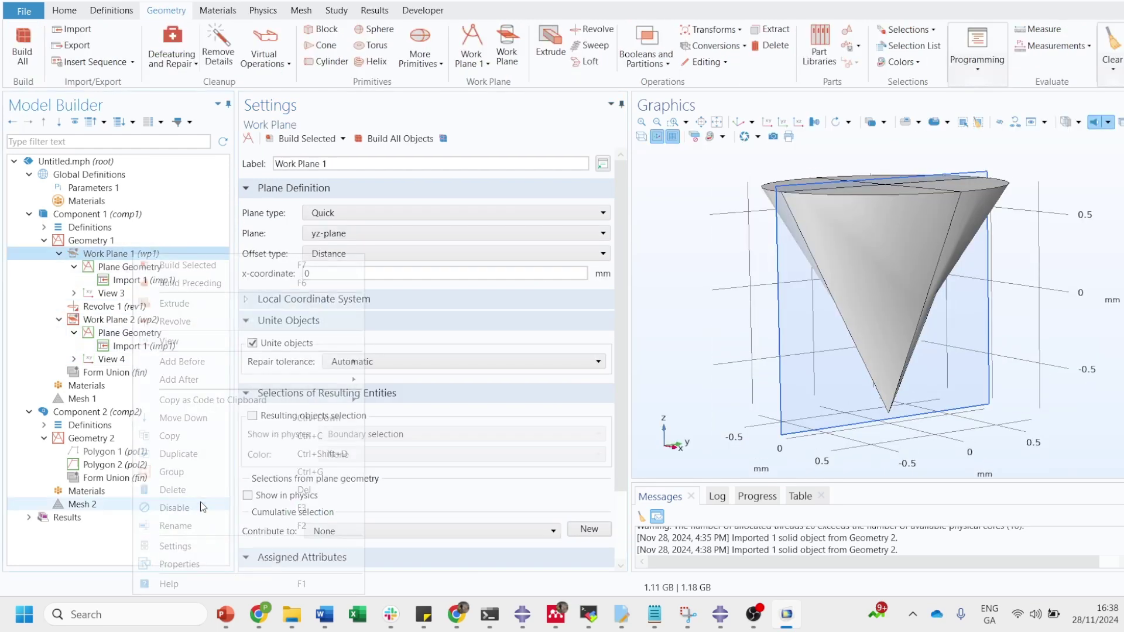
click(146, 320)
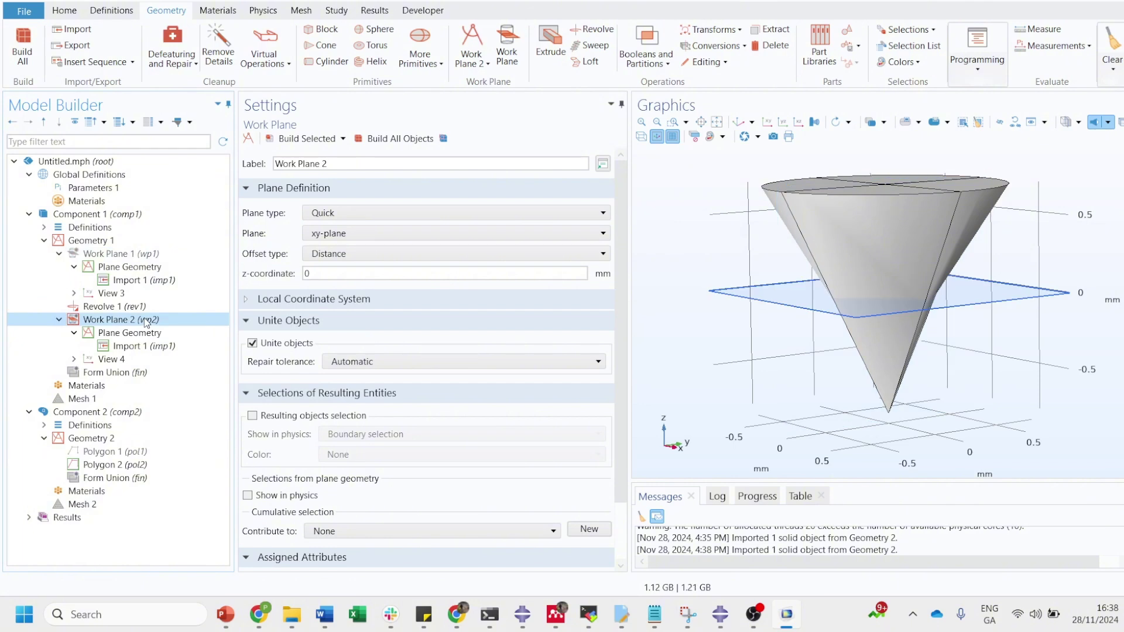
click(394, 138)
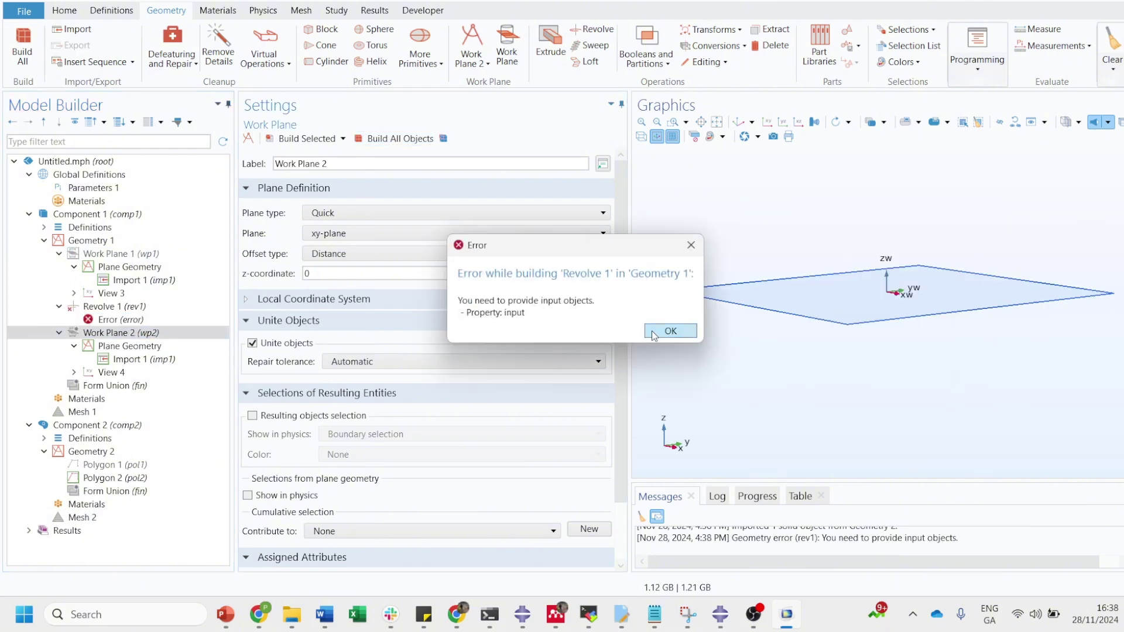
click(670, 331)
Disable Revolve 1 and rebuild so Work Plane 2's rectangle shows in Geometry 1.
click(142, 306)
right_click(142, 306)
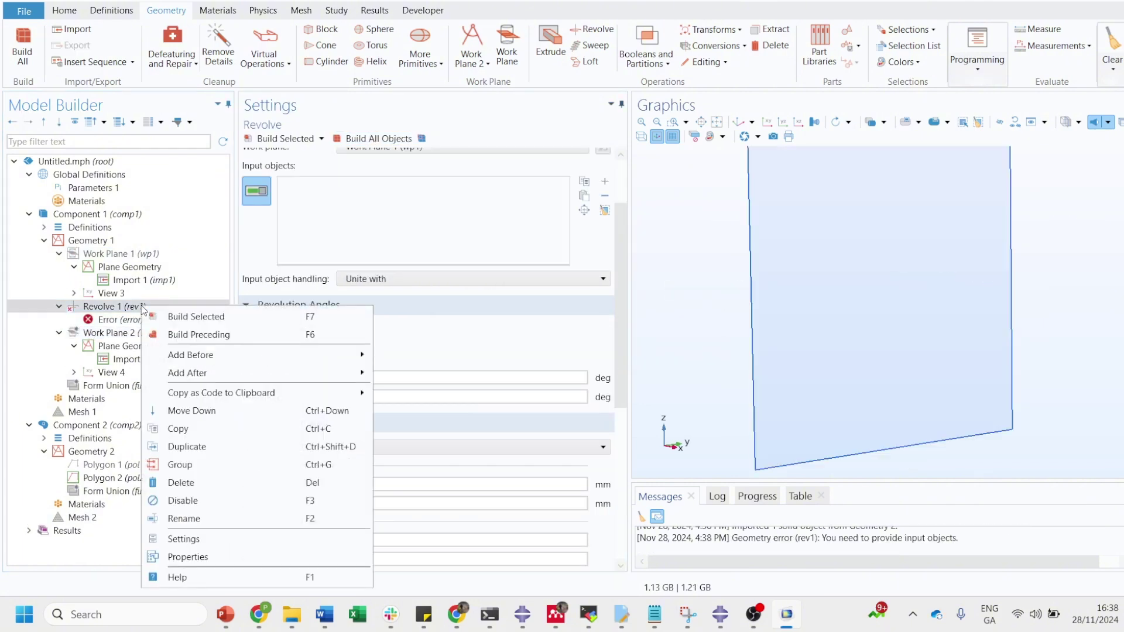
click(183, 501)
click(117, 333)
click(401, 138)
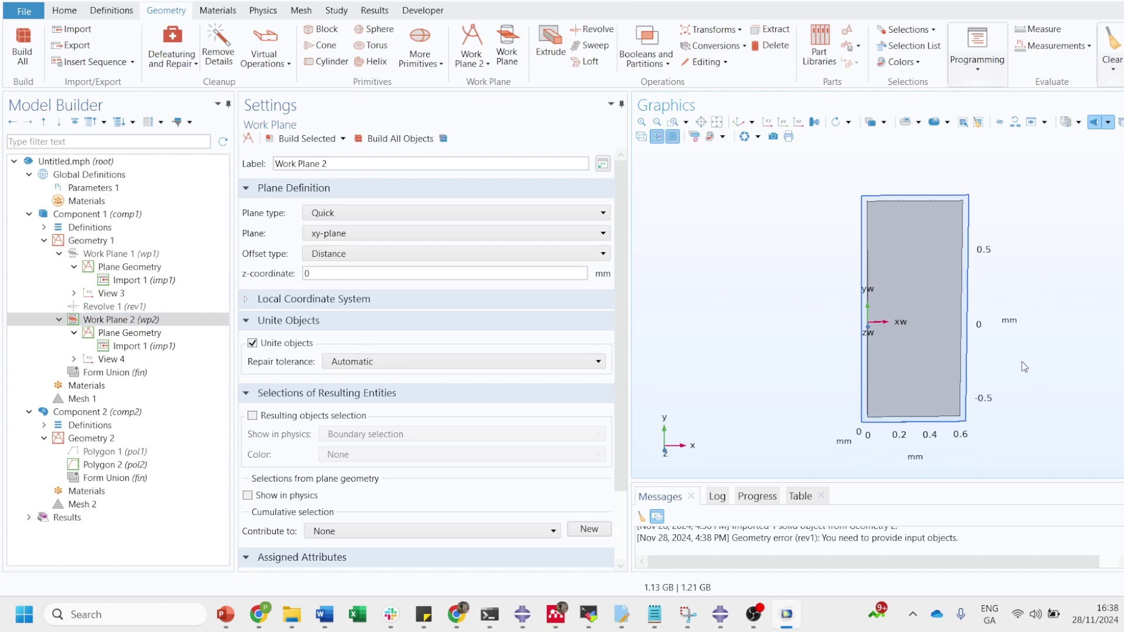
click(120, 321)
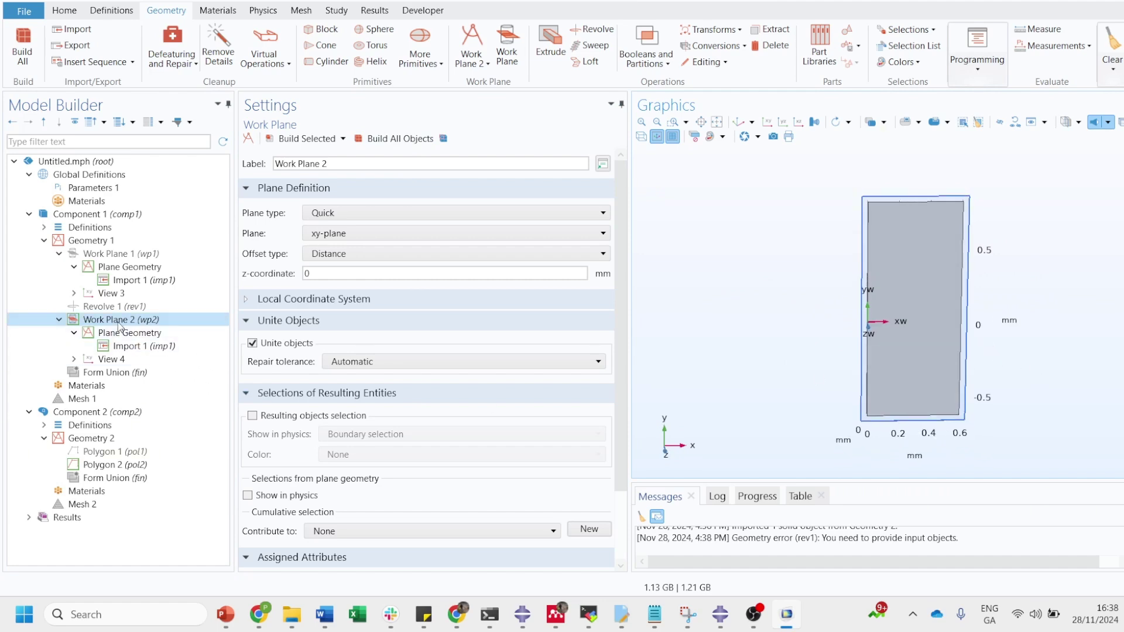
click(105, 242)
right_click(104, 243)
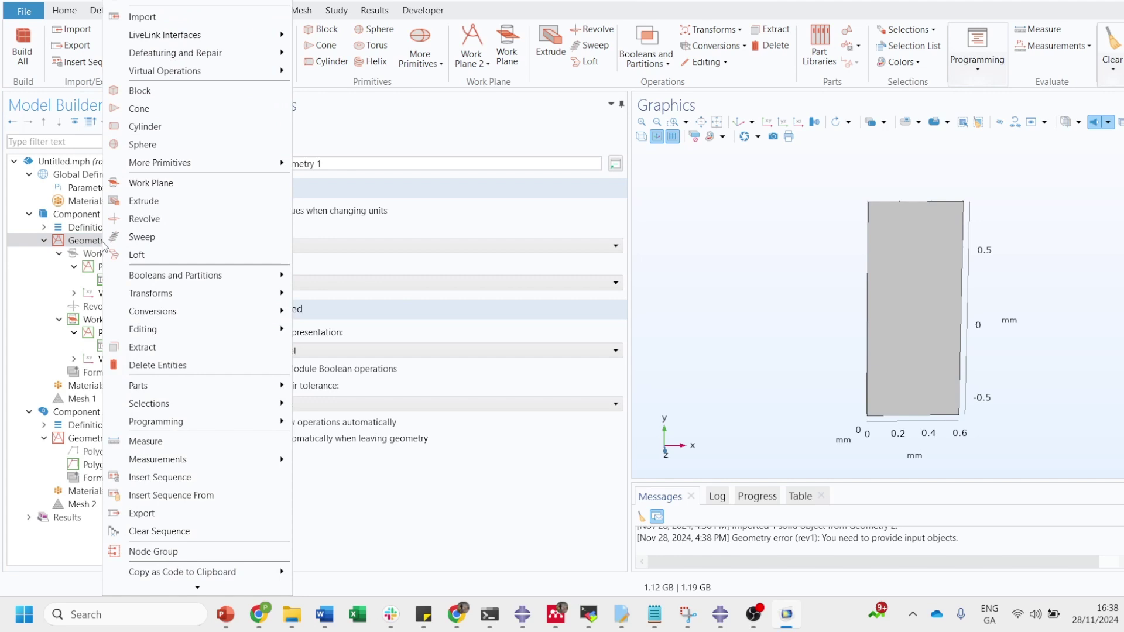
Add Revolve 2 on wp2 with end angle 180 degrees, build it and orbit the half-cylinder.
click(144, 219)
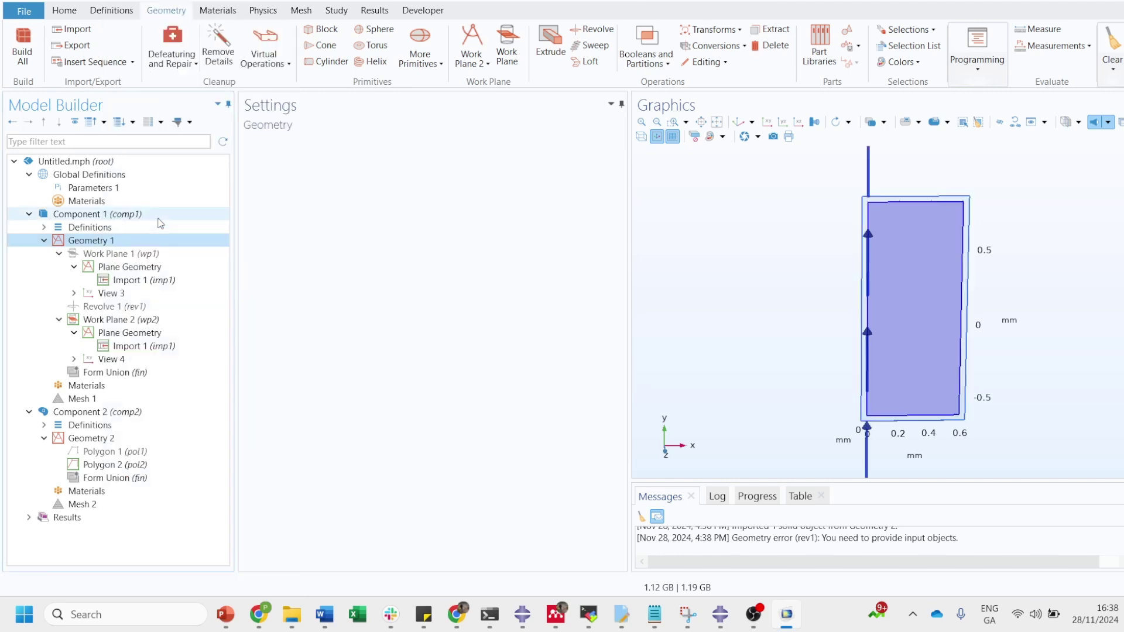
click(887, 292)
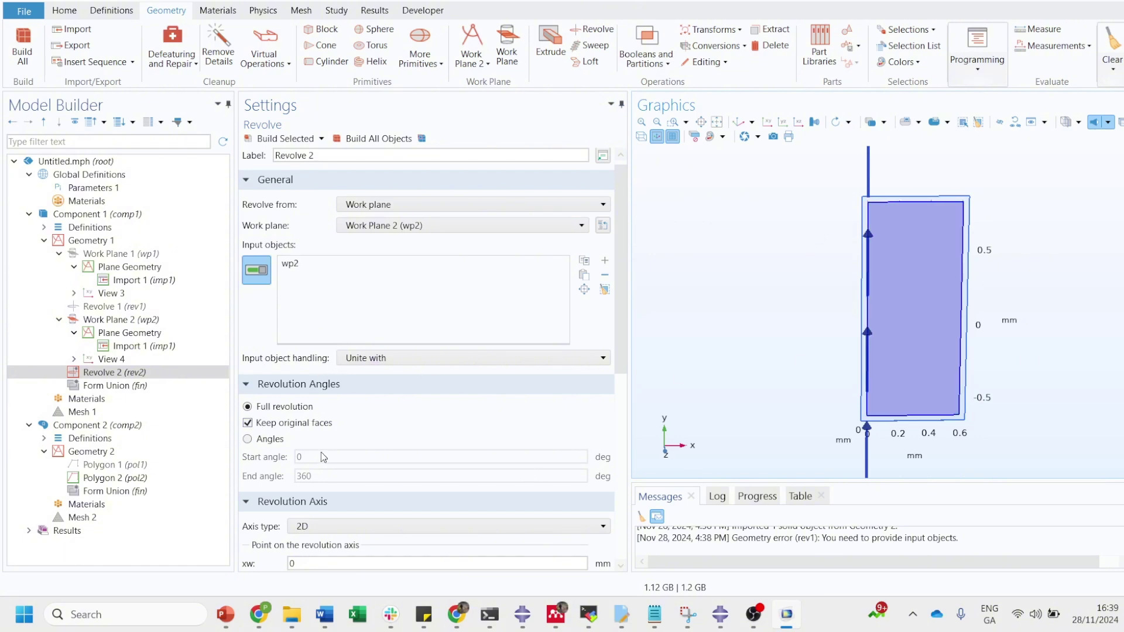
click(247, 439)
double_click(310, 476)
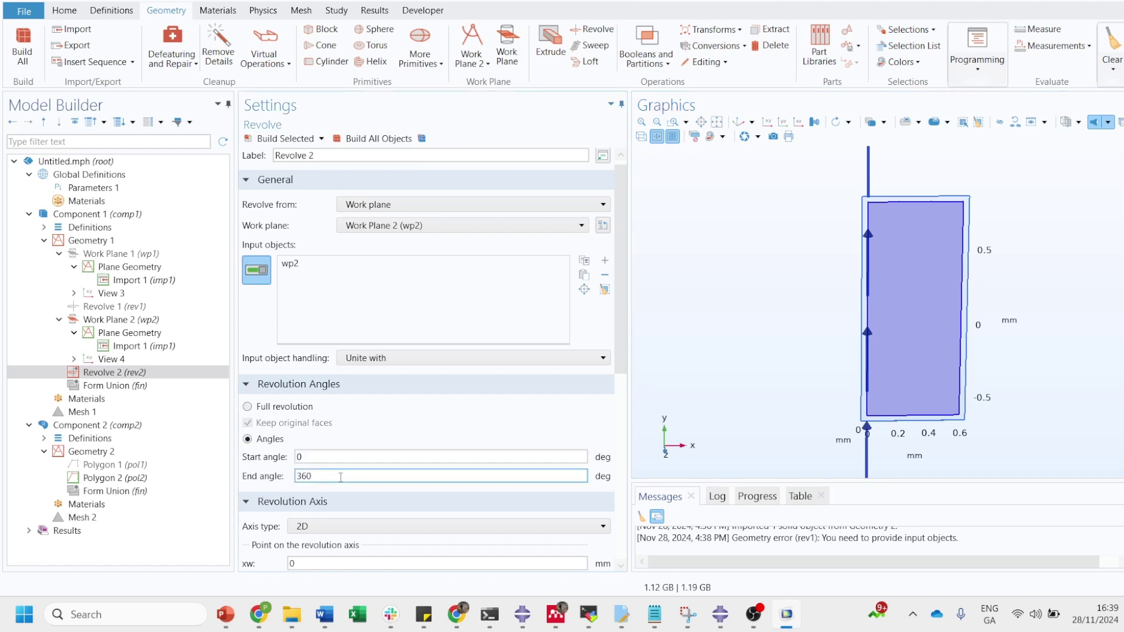
text(180)
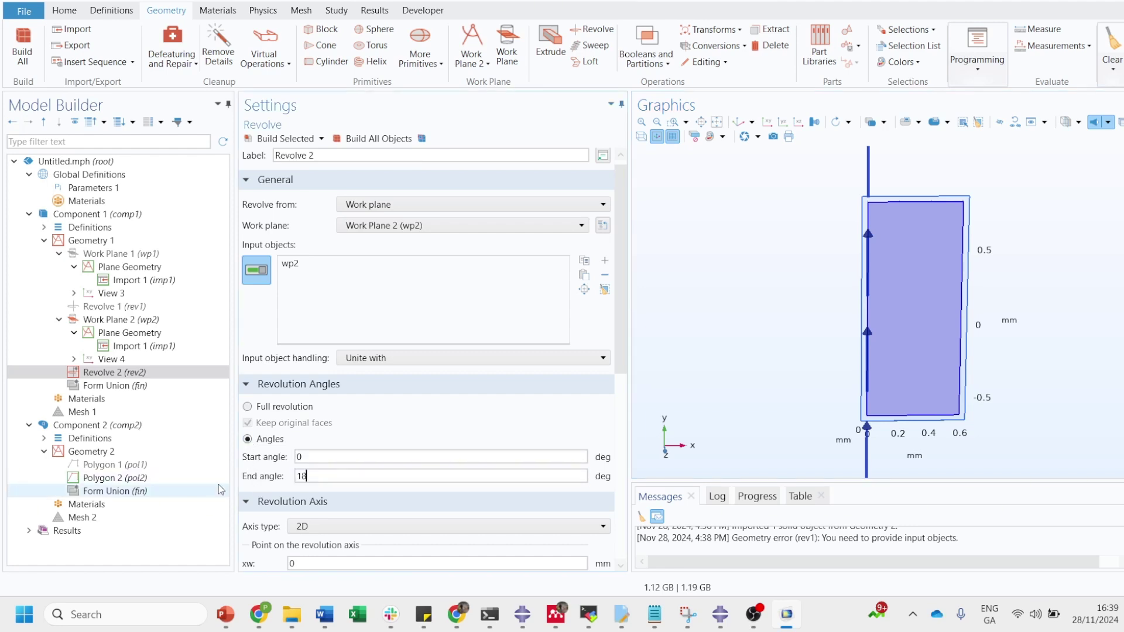
click(369, 138)
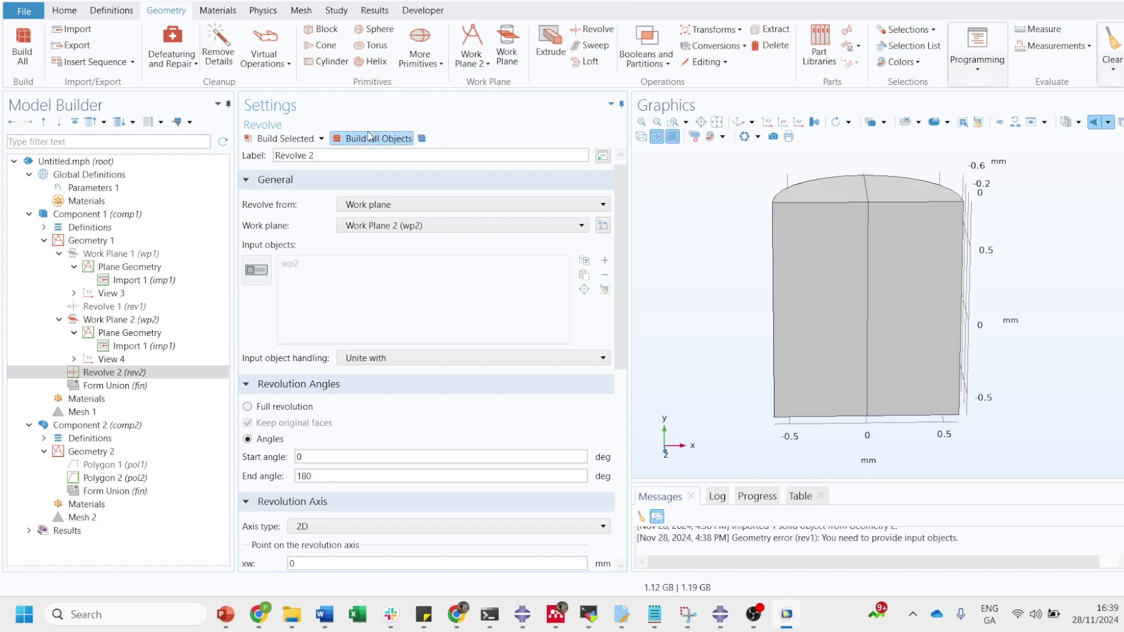
drag(902, 202, 972, 213)
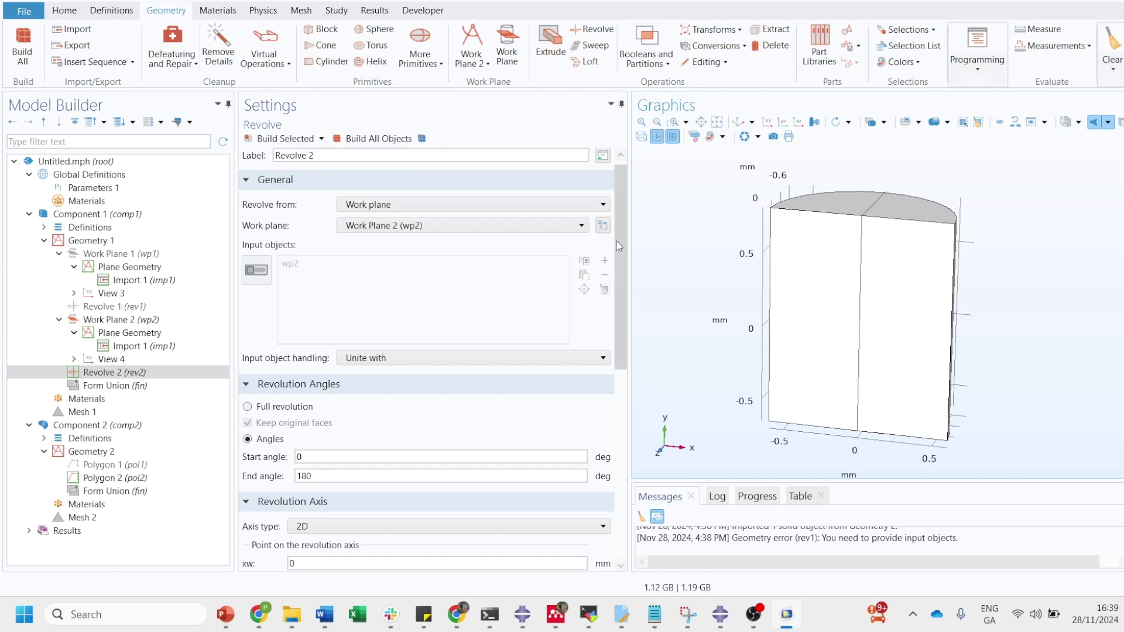
mouse_move(620, 234)
mouse_down()
mouse_move(623, 244)
mouse_move(615, 213)
mouse_up()
Add a Cone to Geometry 1 with height 10 mm and top radius 3 mm.
click(117, 243)
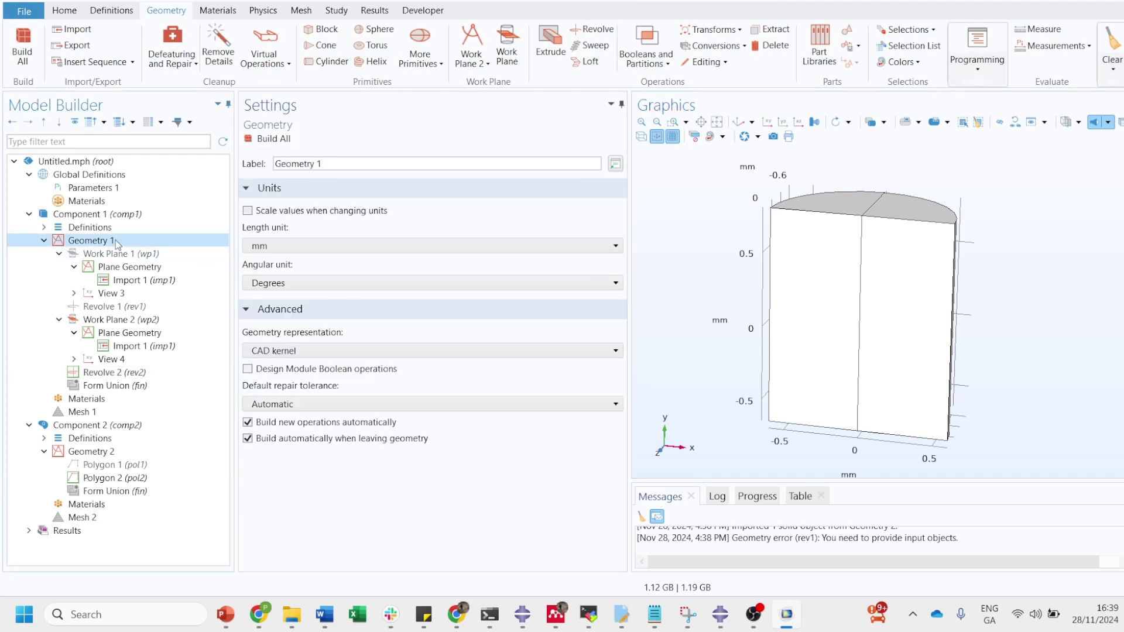
right_click(117, 243)
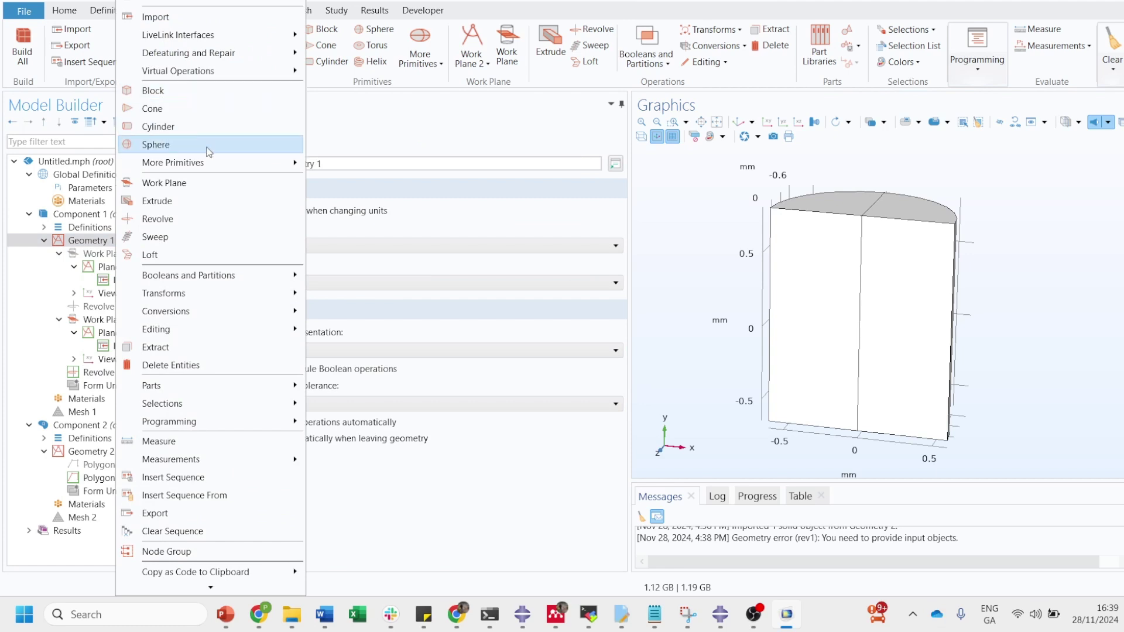
click(181, 112)
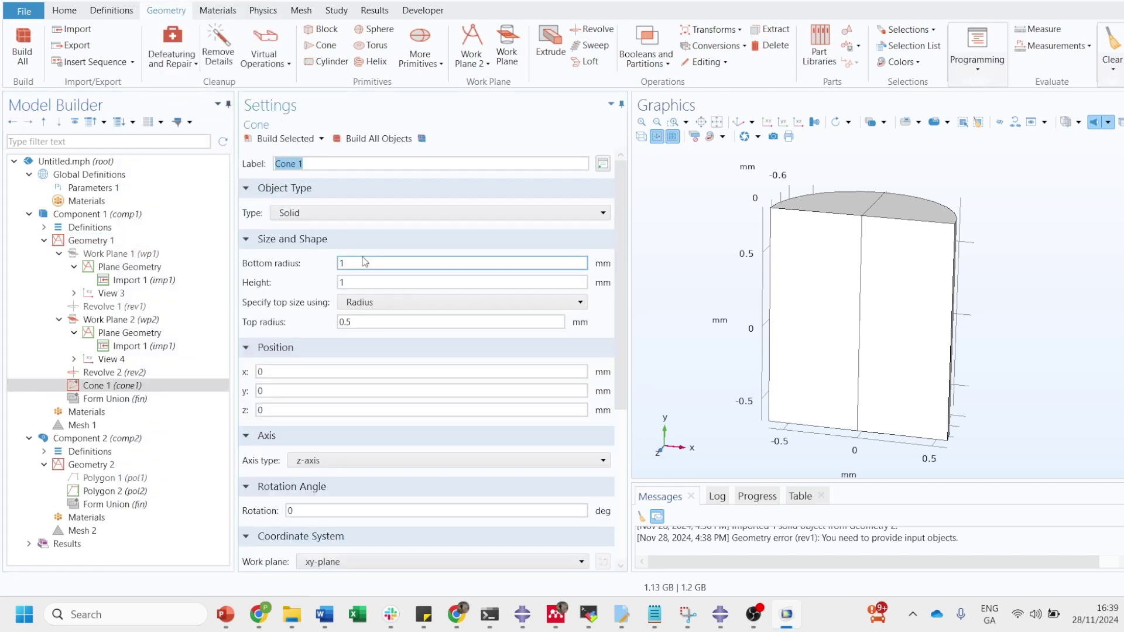
click(363, 279)
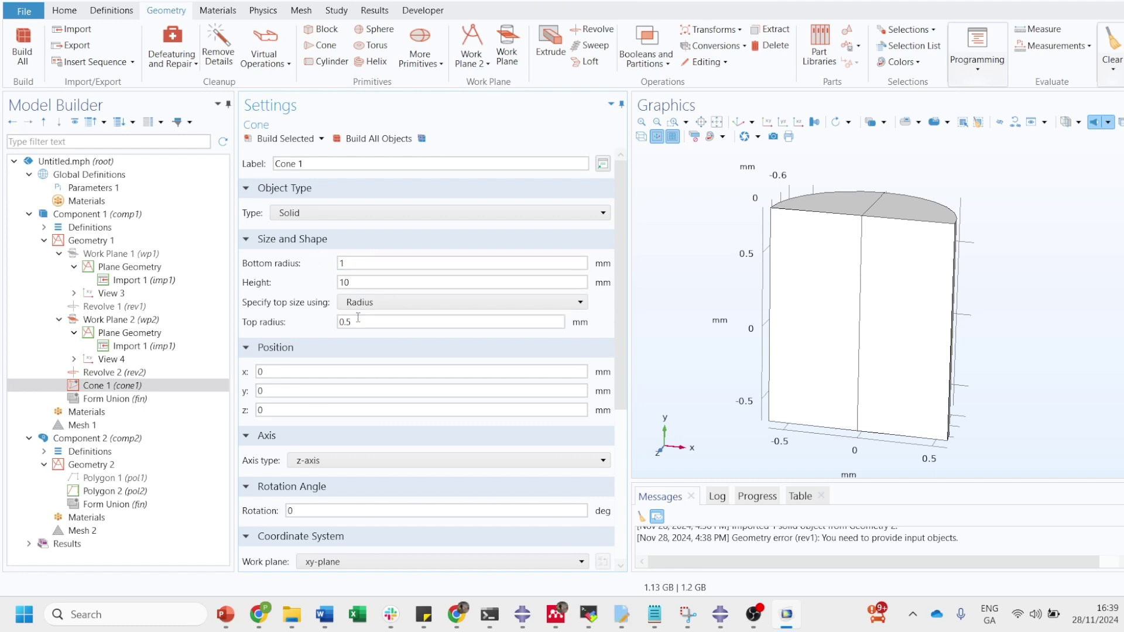
drag(346, 323, 318, 324)
key(BackSpace)
Build Cone 1 and fit the view, orbiting to see the cone upright.
click(372, 139)
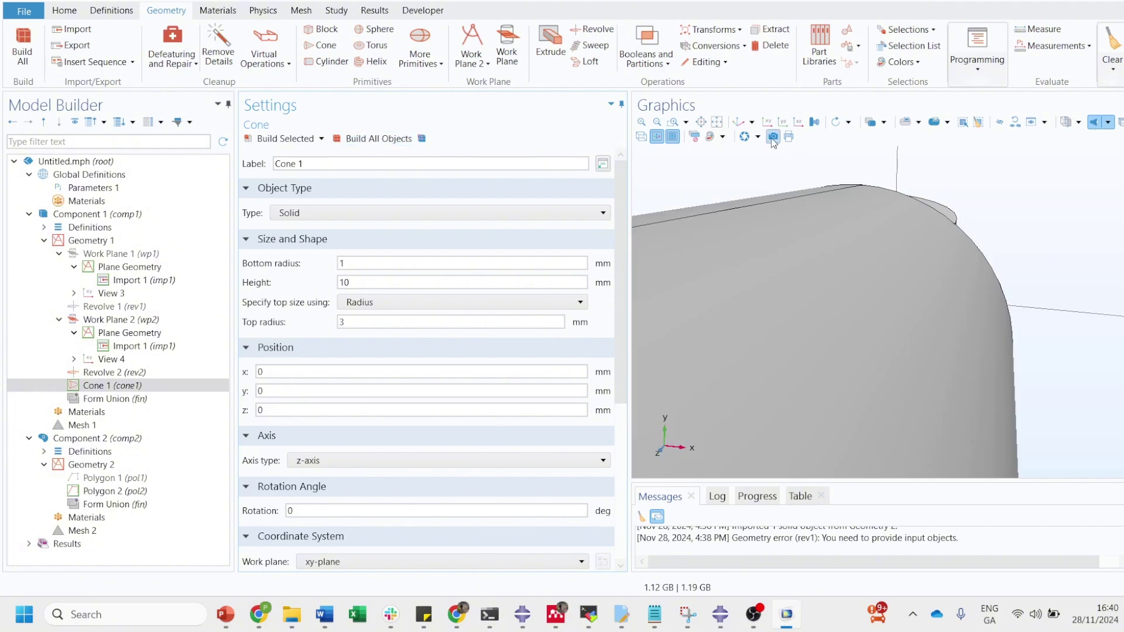
click(140, 387)
click(717, 121)
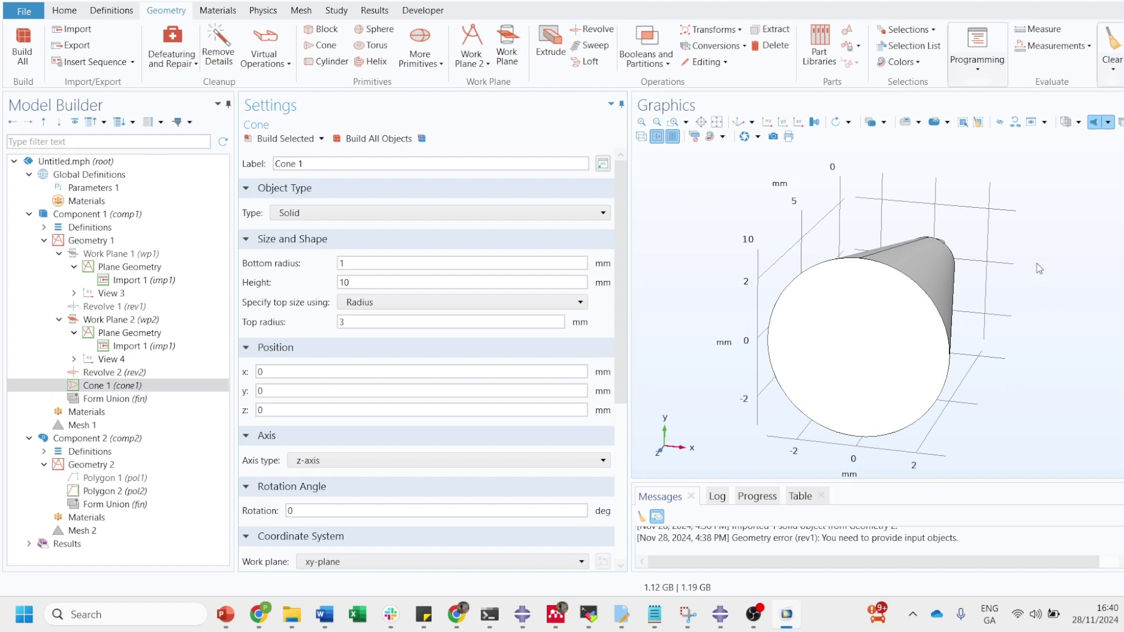
drag(1040, 269, 970, 251)
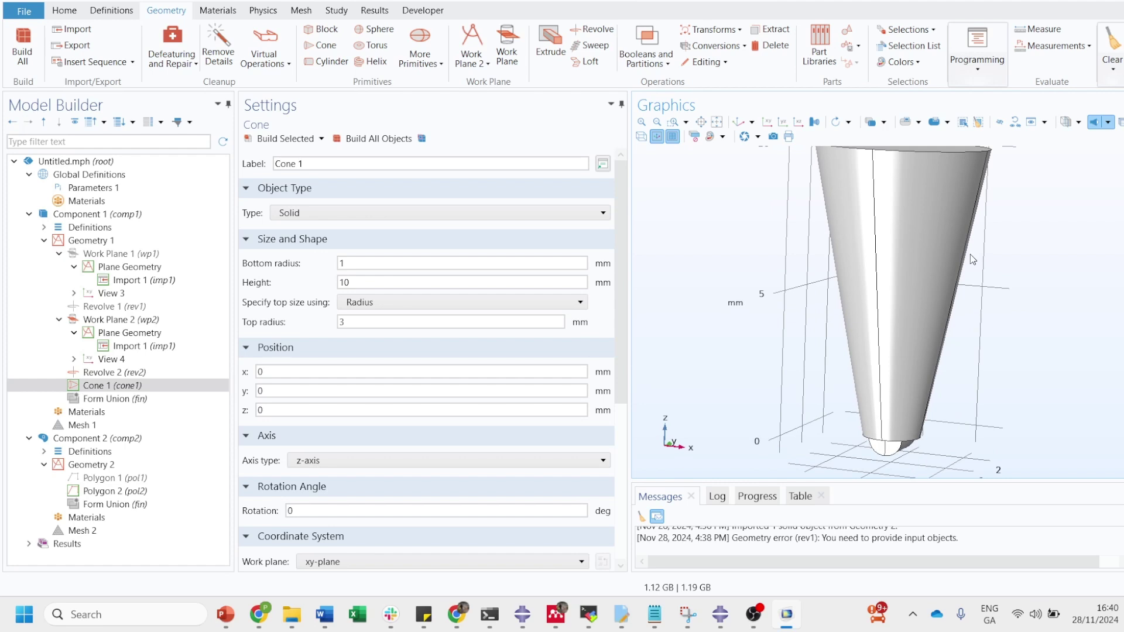
click(117, 239)
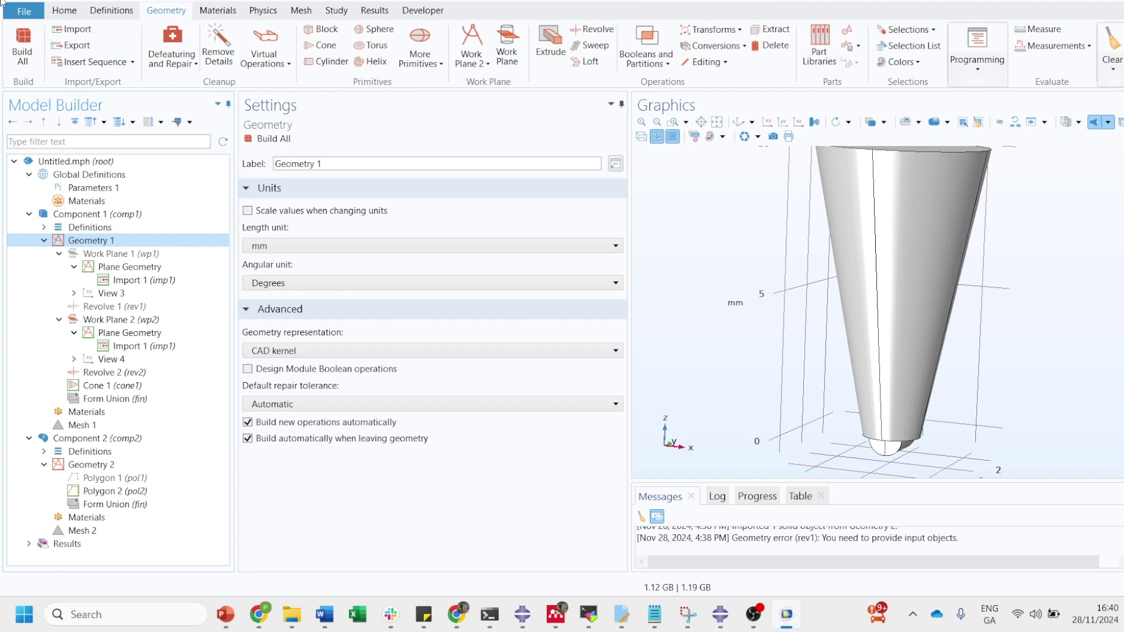
right_click(114, 242)
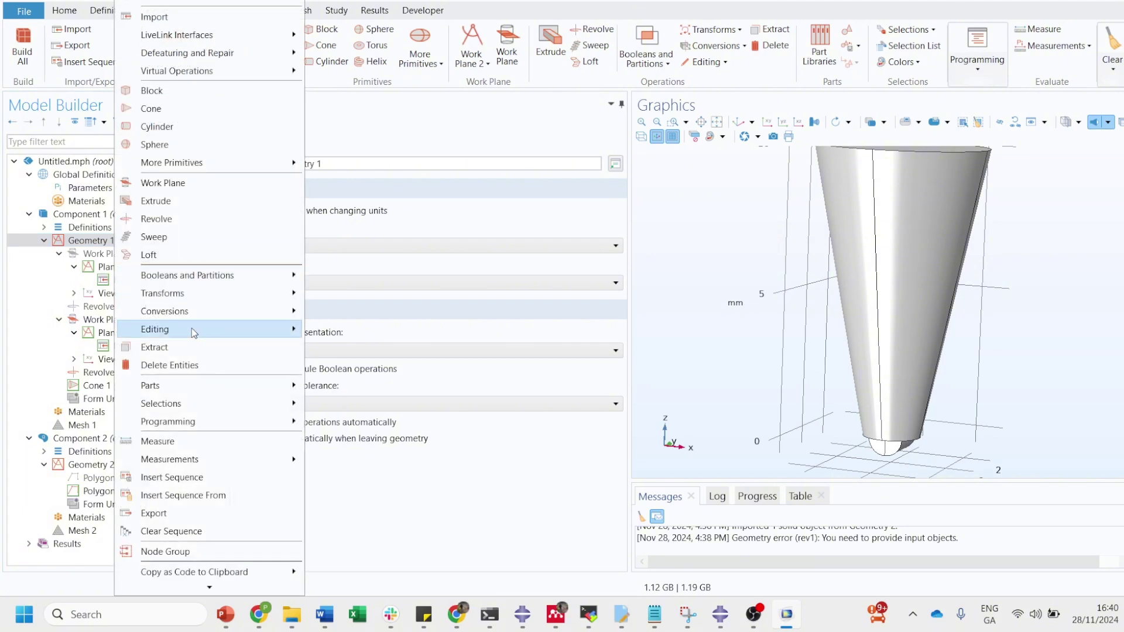
mouse_move(201, 293)
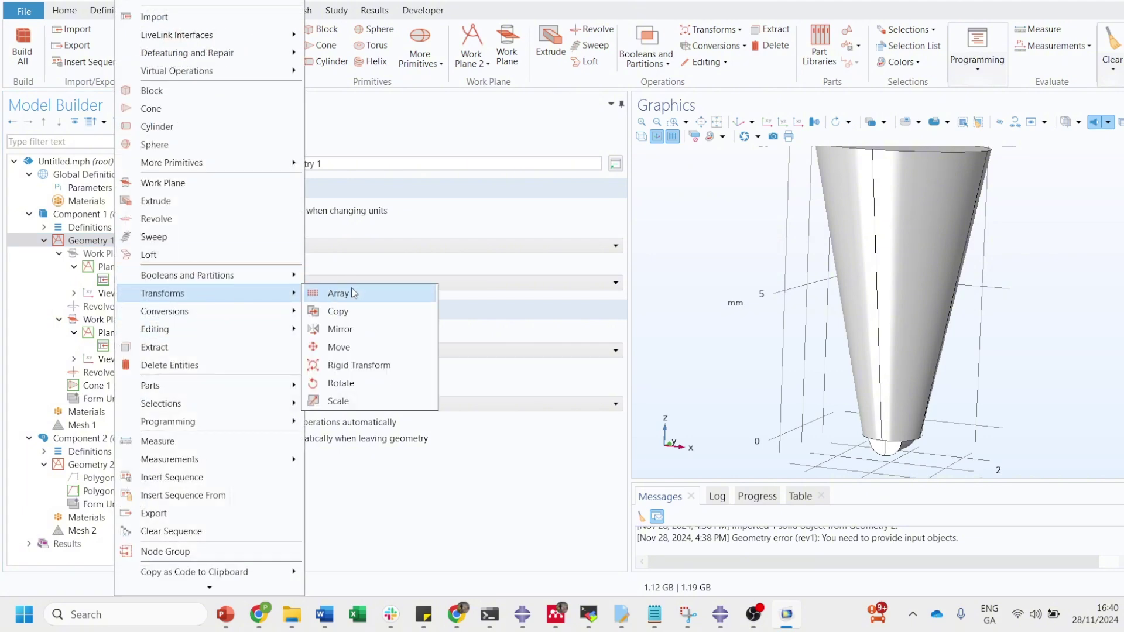
click(558, 485)
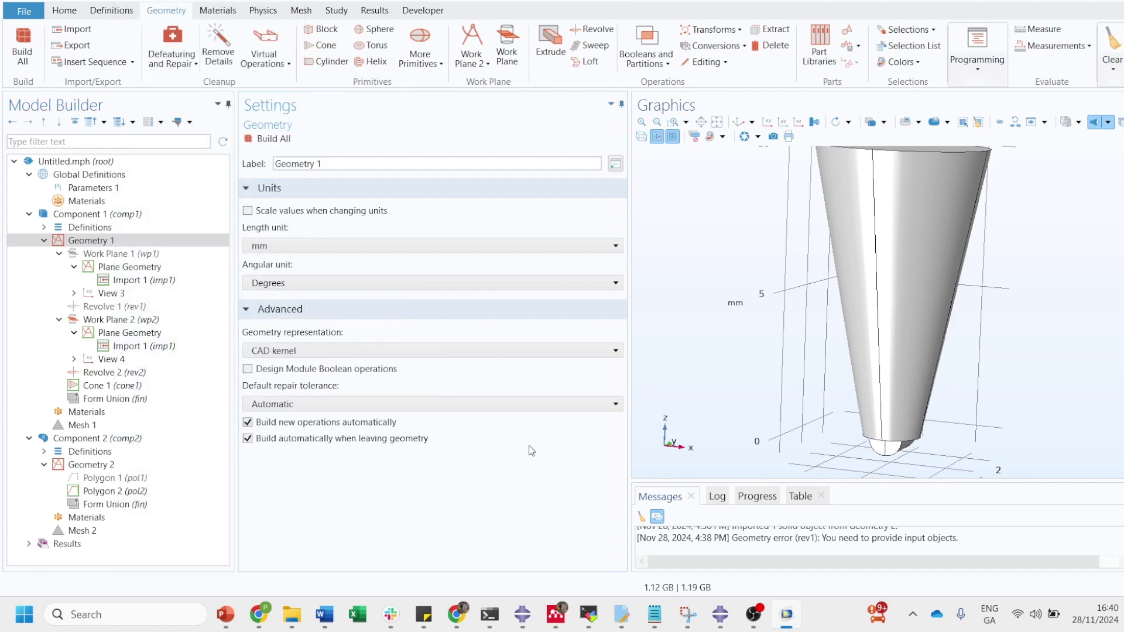